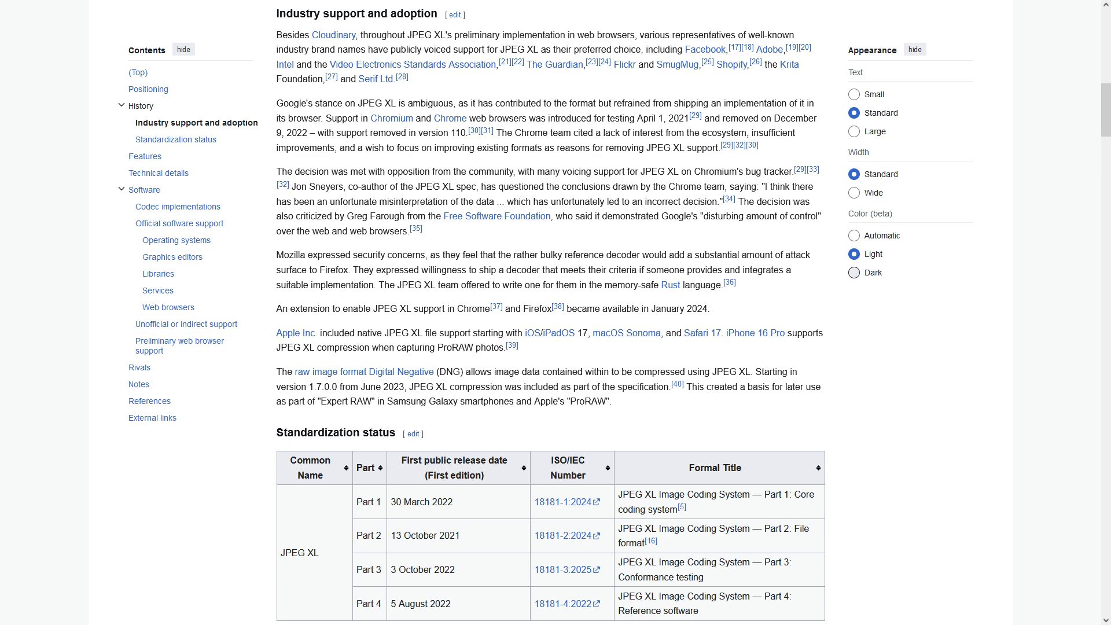
# Read the JPEG XL article's standardization status section and the Paint.NET 5.1.6 release announcement with its change log.
pyautogui.click(176, 139)
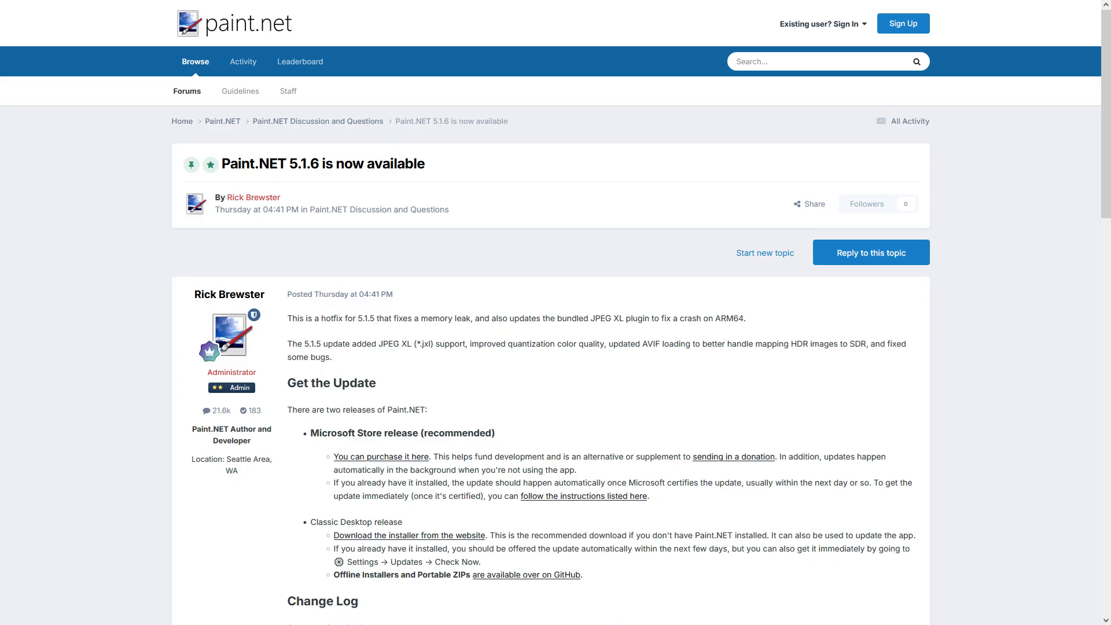
pyautogui.scroll(-6, 555, 312)
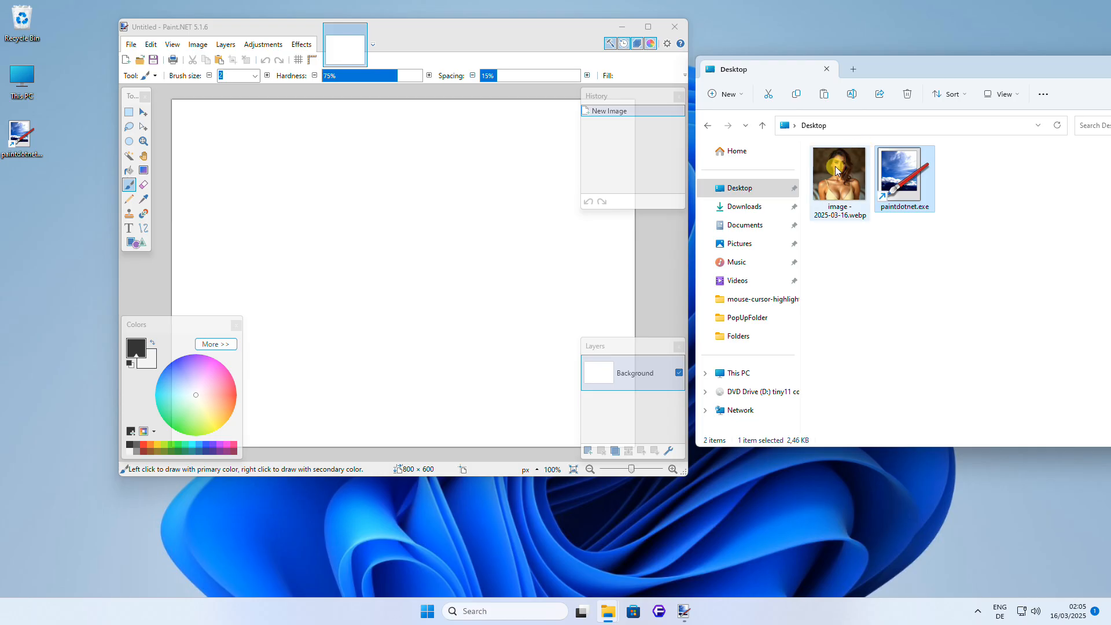
# Open "image - 2025-03-16.webp" from the Desktop in Paint.NET and save it there as a lossless JPEG XL (*.jxl) copy.
pyautogui.moveTo(834, 168)
pyautogui.mouseDown()
pyautogui.moveTo(551, 160)
pyautogui.moveTo(427, 181)
pyautogui.mouseUp()
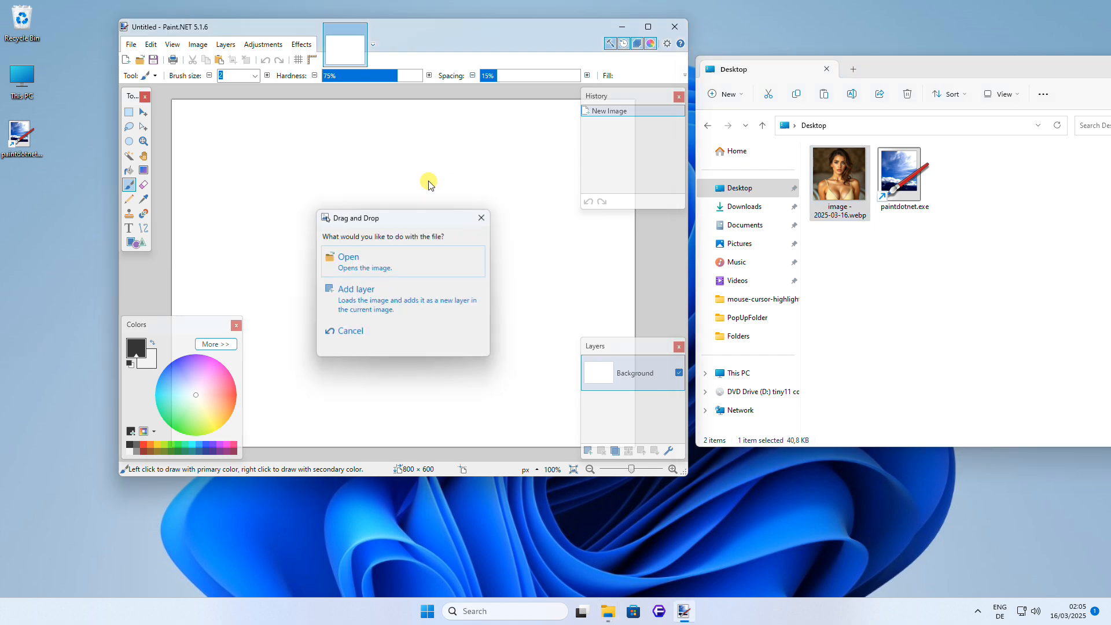
pyautogui.click(389, 259)
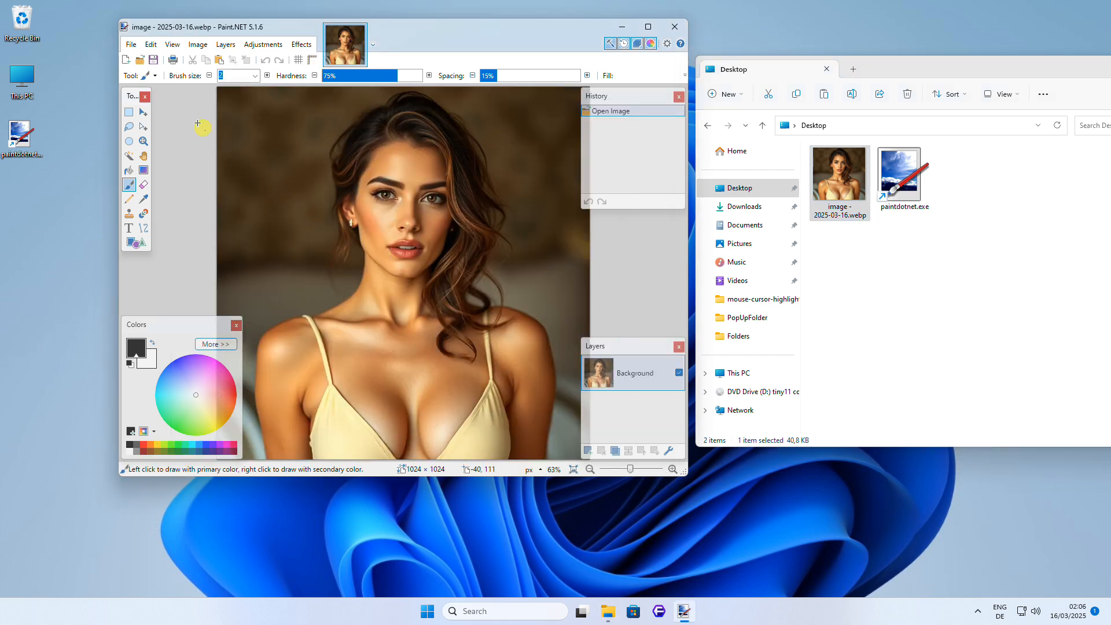
pyautogui.click(132, 47)
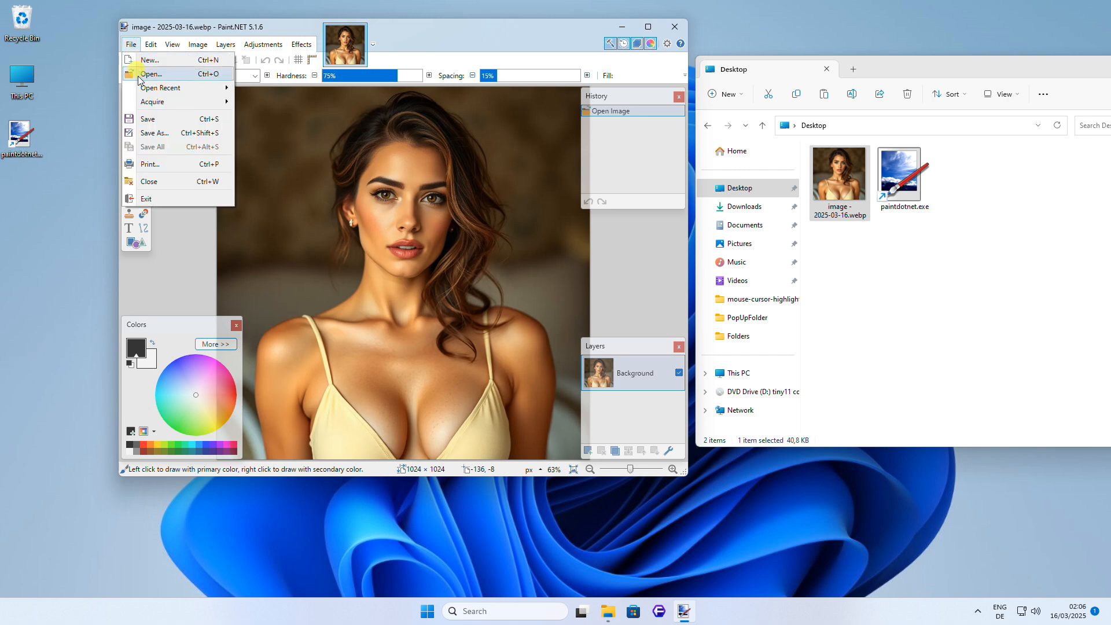
pyautogui.click(177, 134)
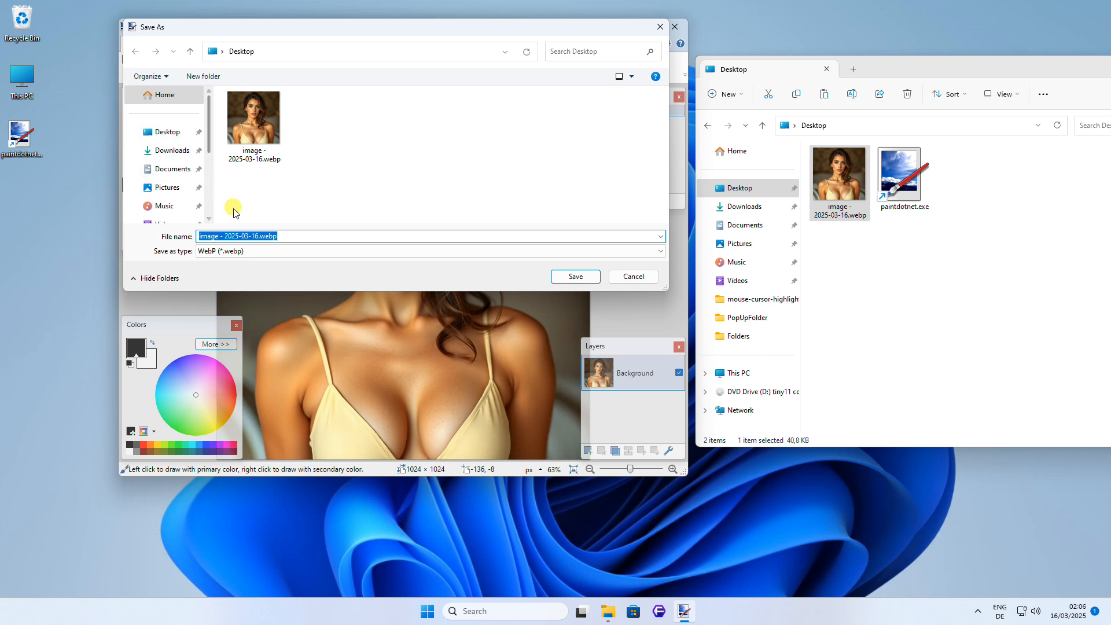
pyautogui.click(287, 251)
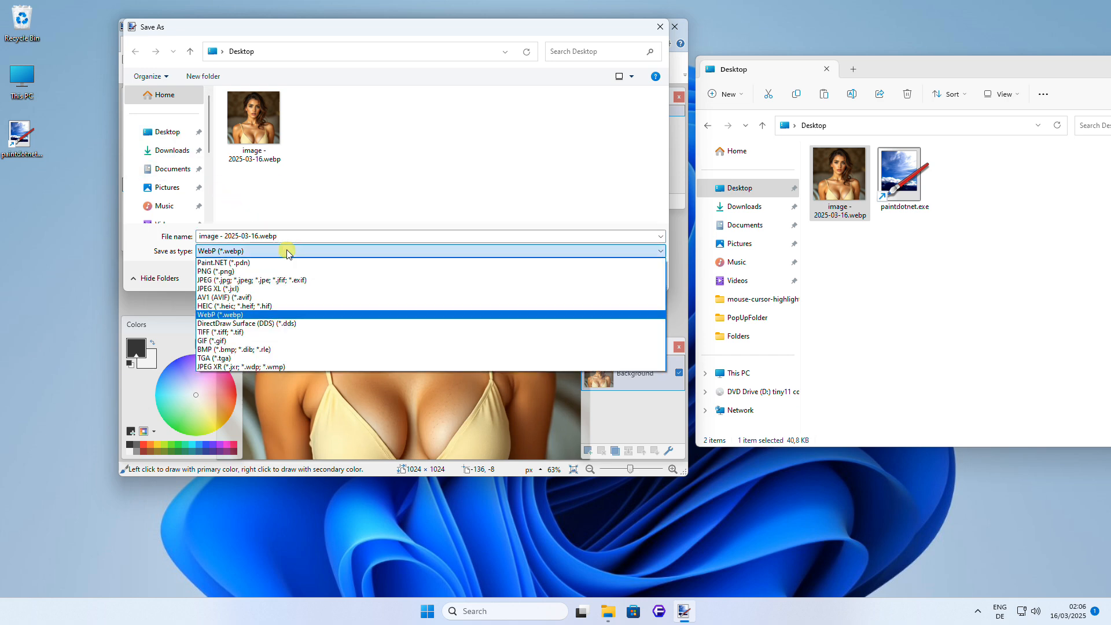
pyautogui.click(286, 288)
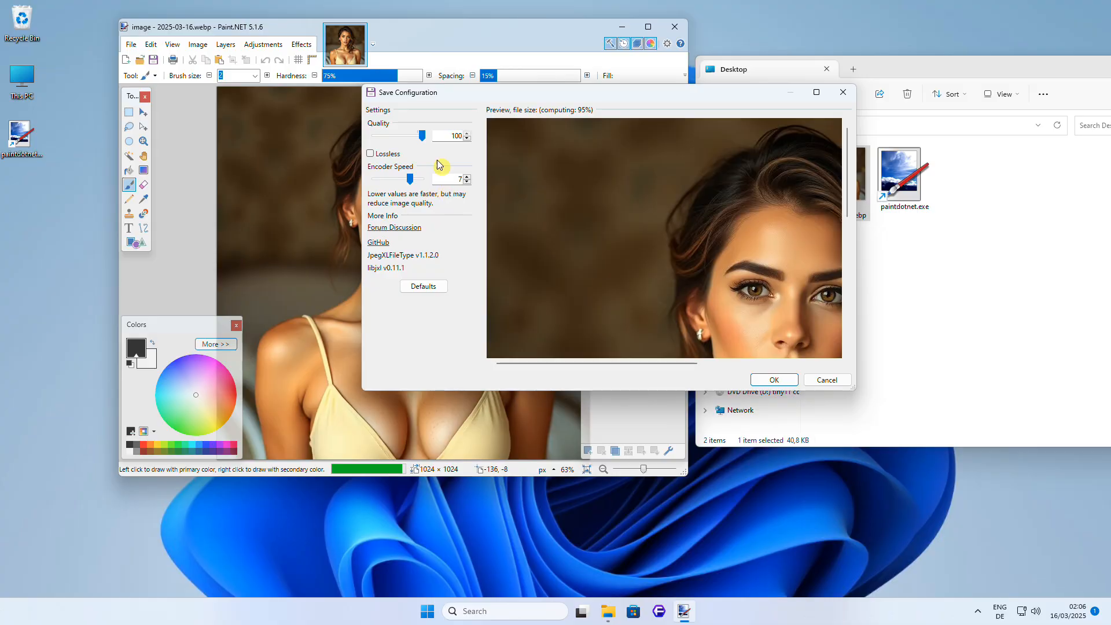
pyautogui.click(371, 153)
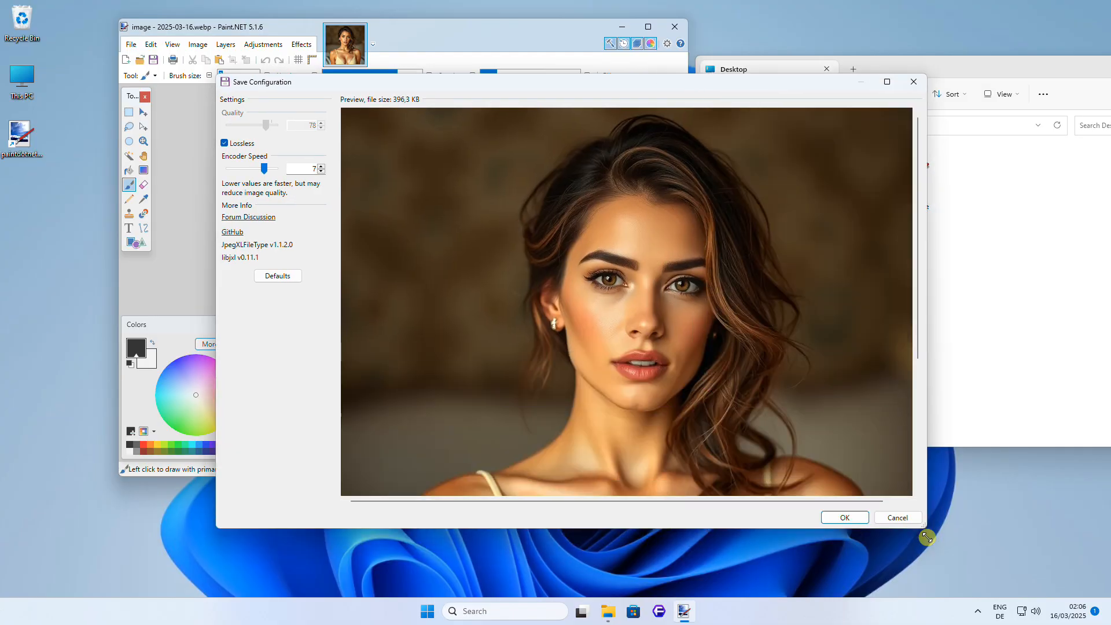
pyautogui.click(852, 580)
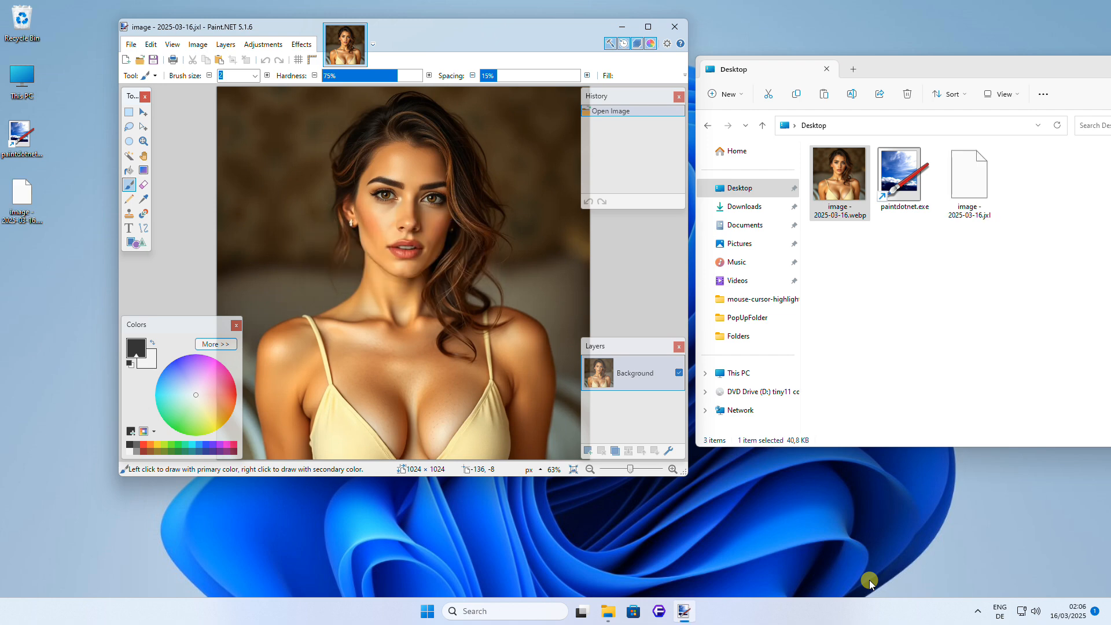
# Launch Microsoft Paint (mspaint), arrange its window beside the Desktop folder and try to open "image - 2025-03-16.jxl" in it.
pyautogui.press('super')
pyautogui.write('mspaint')
pyautogui.press('Return')
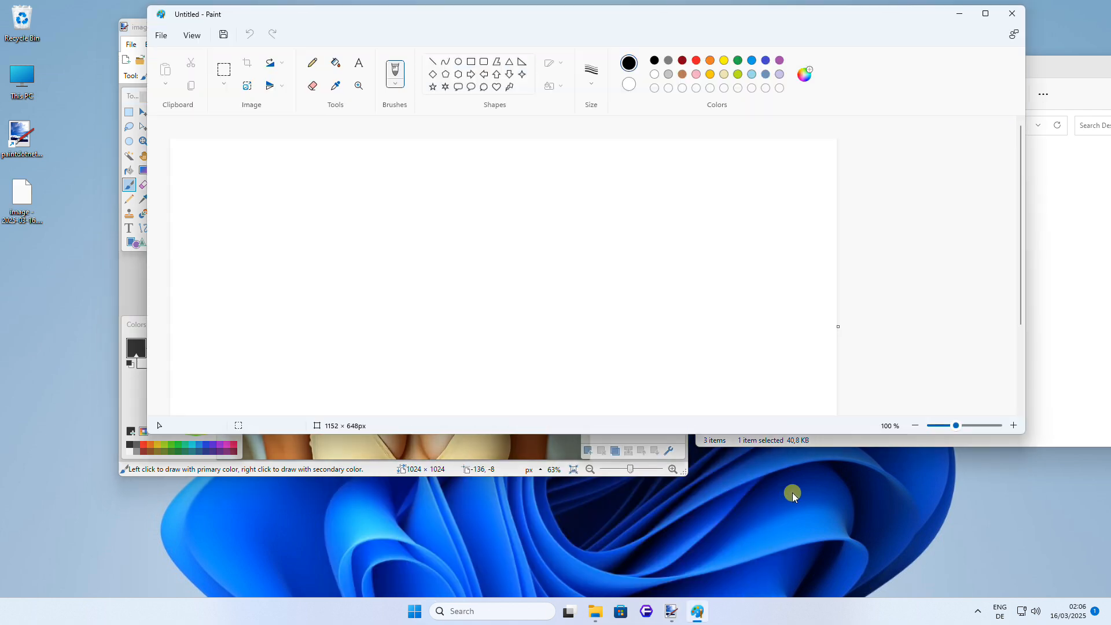
pyautogui.moveTo(1018, 435); pyautogui.dragTo(777, 528)
pyautogui.moveTo(421, 20)
pyautogui.mouseDown()
pyautogui.moveTo(315, 30)
pyautogui.moveTo(326, 24)
pyautogui.mouseUp()
pyautogui.moveTo(959, 193)
pyautogui.mouseDown()
pyautogui.moveTo(634, 228)
pyautogui.moveTo(464, 224)
pyautogui.mouseUp()
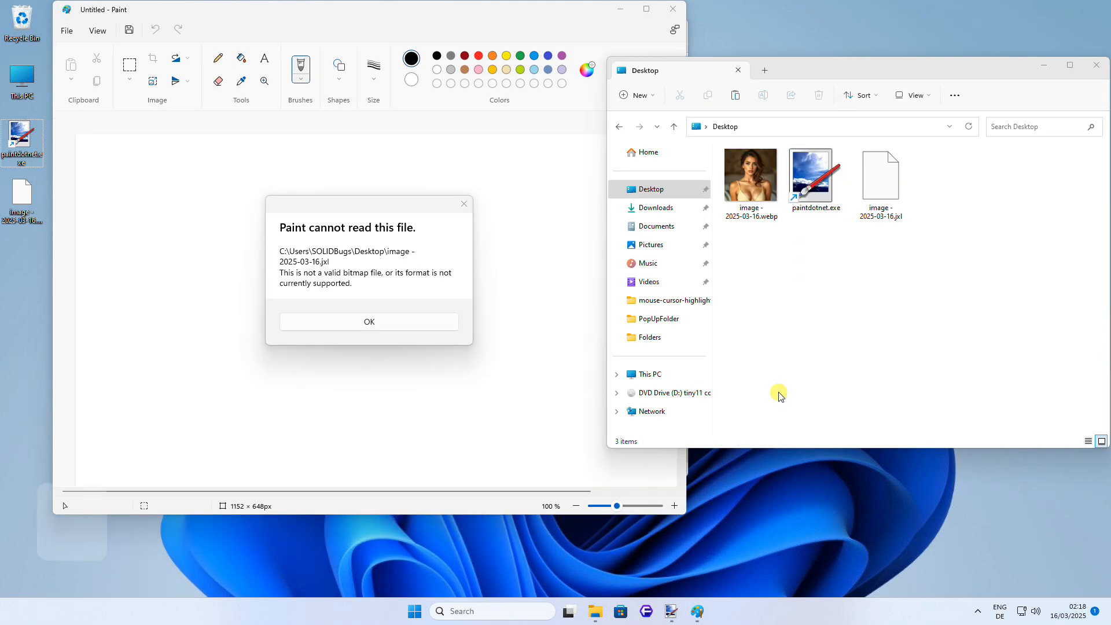
pyautogui.press('super+d')
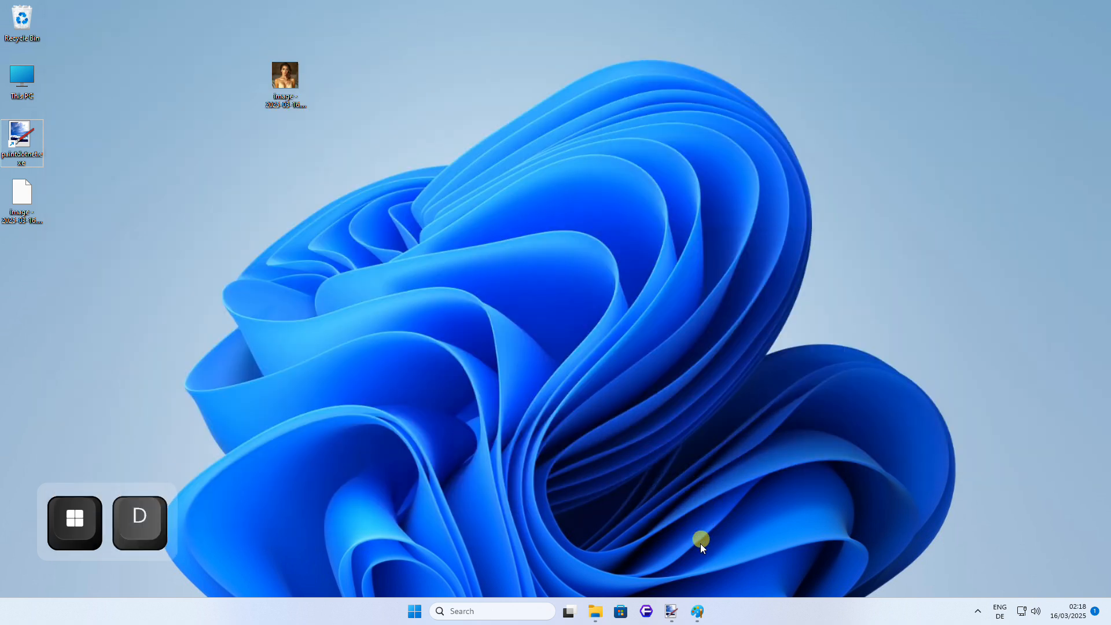
pyautogui.press('super+d')
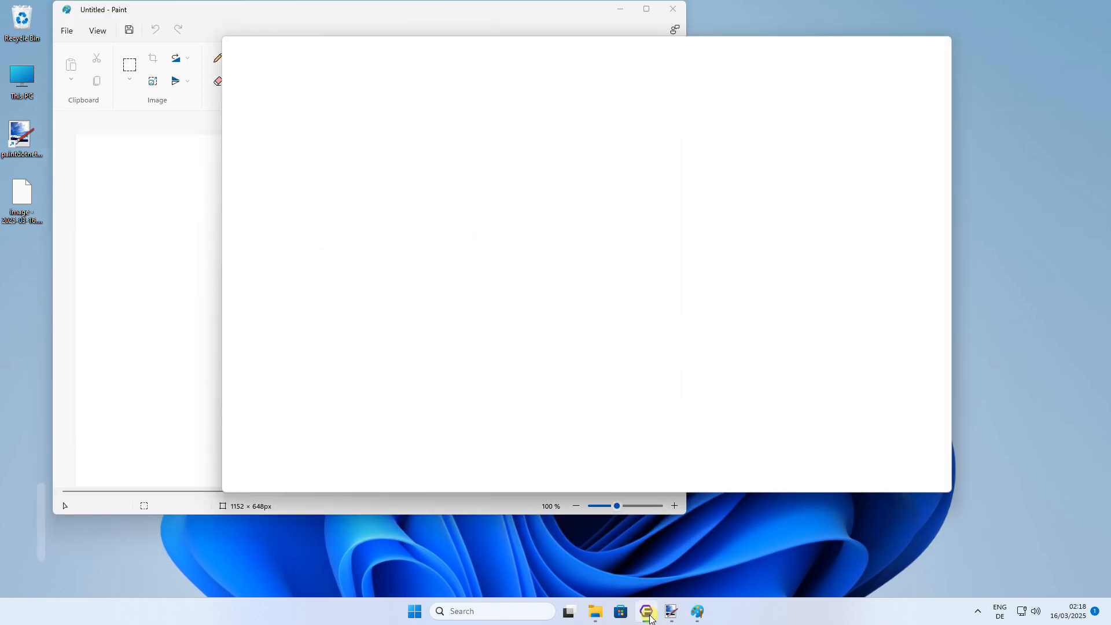
pyautogui.click(550, 64)
pyautogui.write('https://store.rg-adguard.net/')
pyautogui.press('Return')
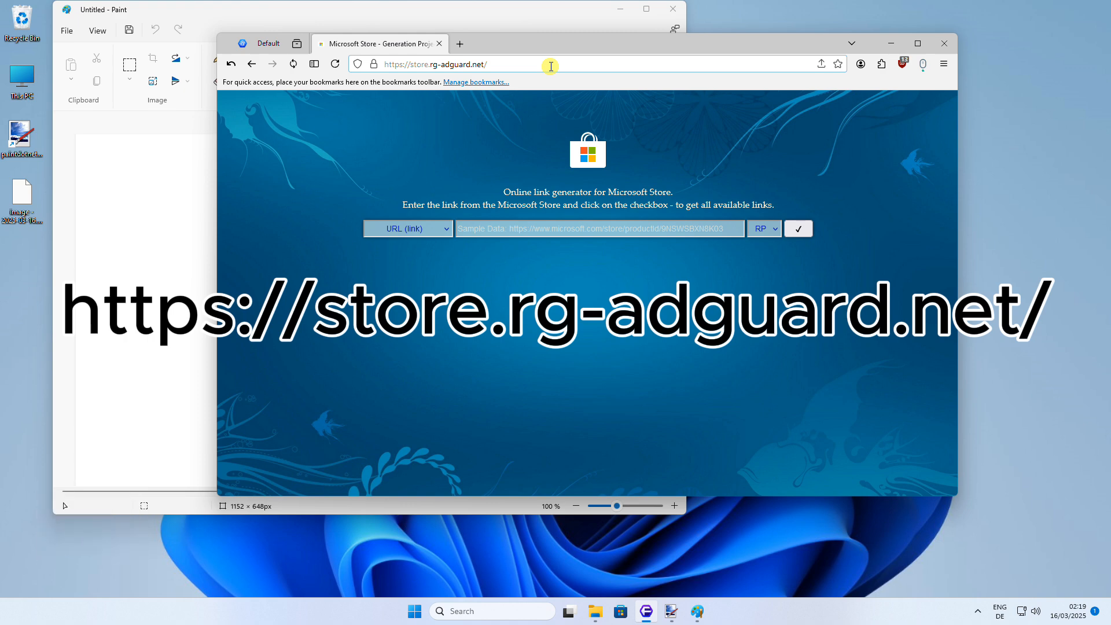
pyautogui.click(722, 306)
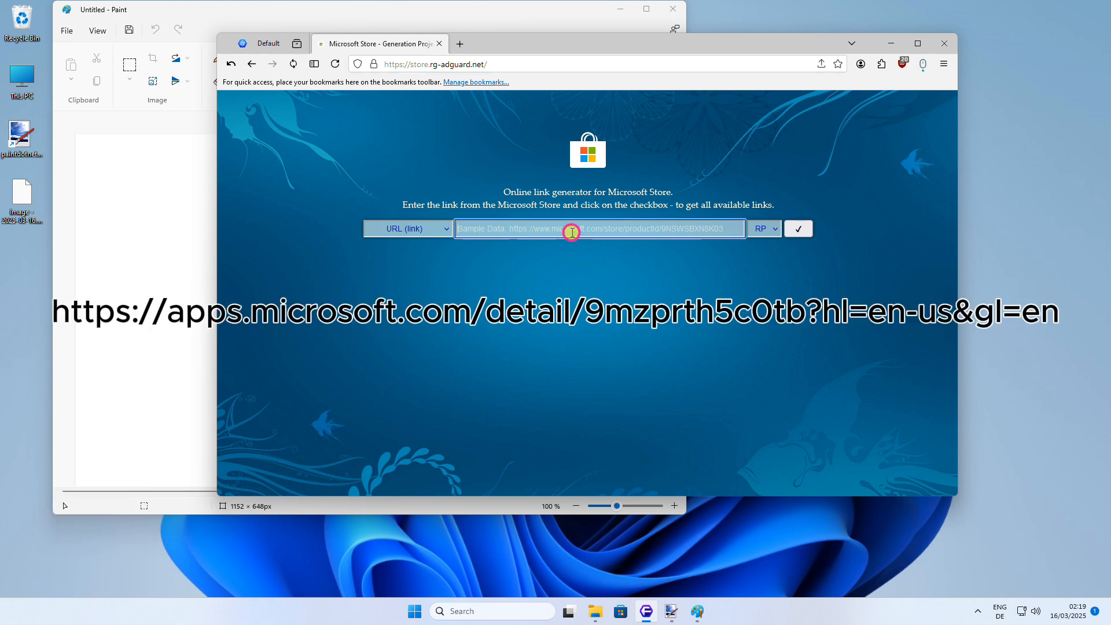
pyautogui.rightClick(571, 231)
pyautogui.click(610, 312)
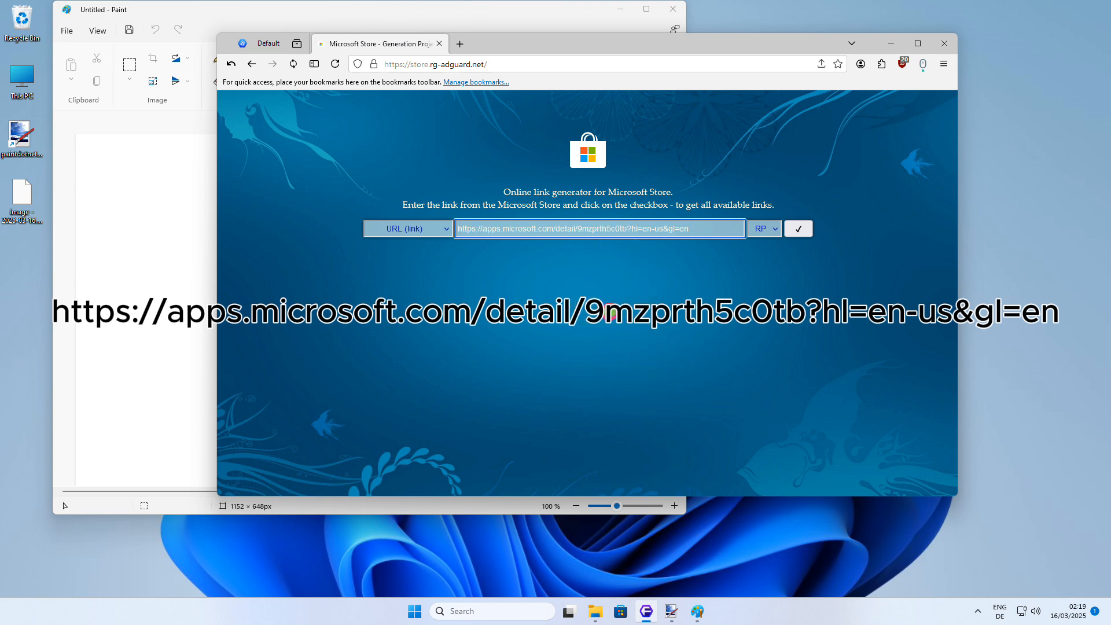
pyautogui.click(797, 231)
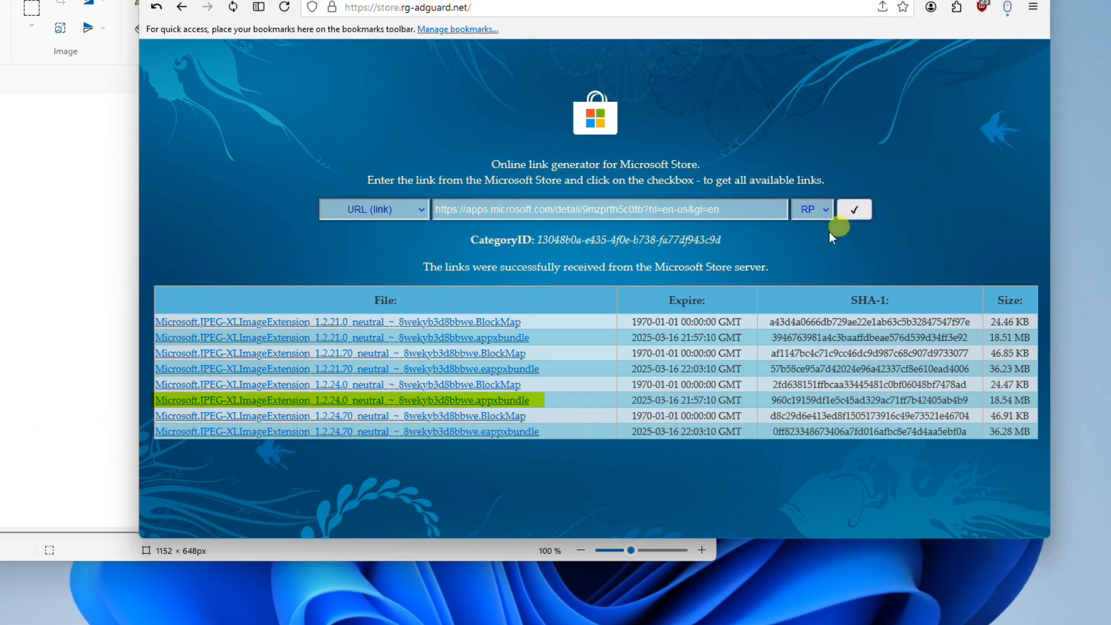
# Download Microsoft.JPEG-XLImageExtension_1.2.24.0_neutral_~_8wekyb3d8bbwe.appxbundle, allowing the blocked download, and show the file in its folder.
pyautogui.click(498, 401)
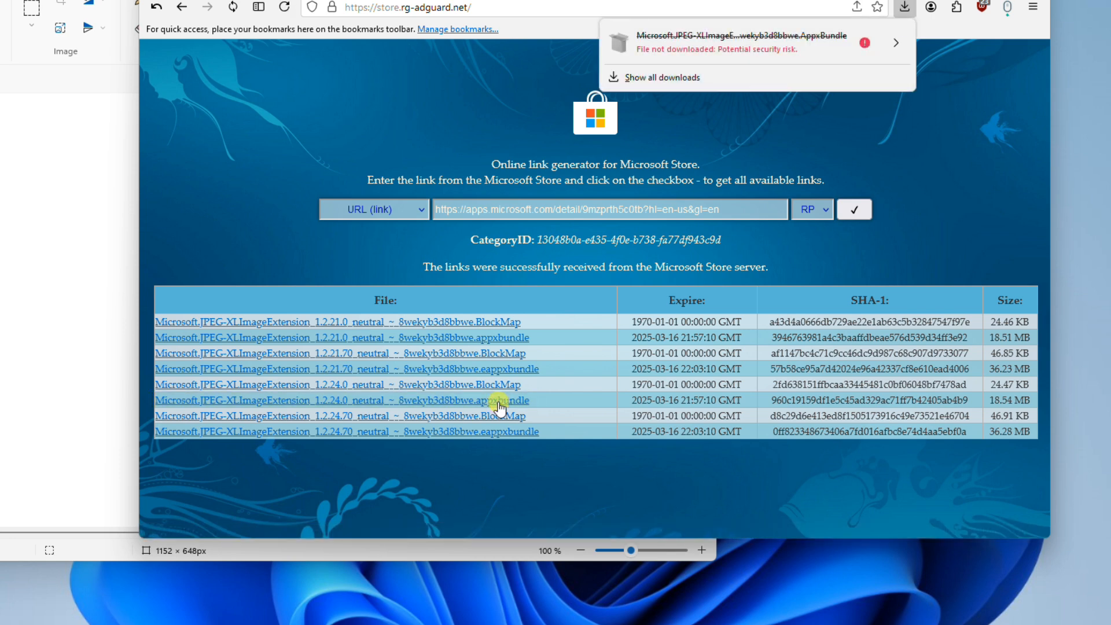
pyautogui.click(871, 49)
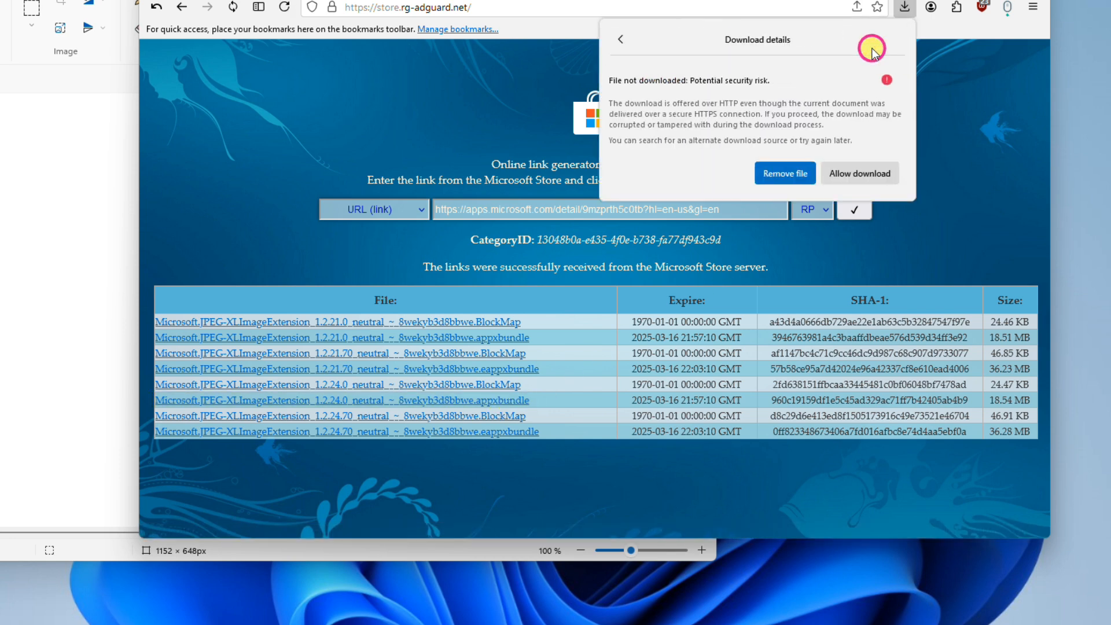
pyautogui.click(845, 174)
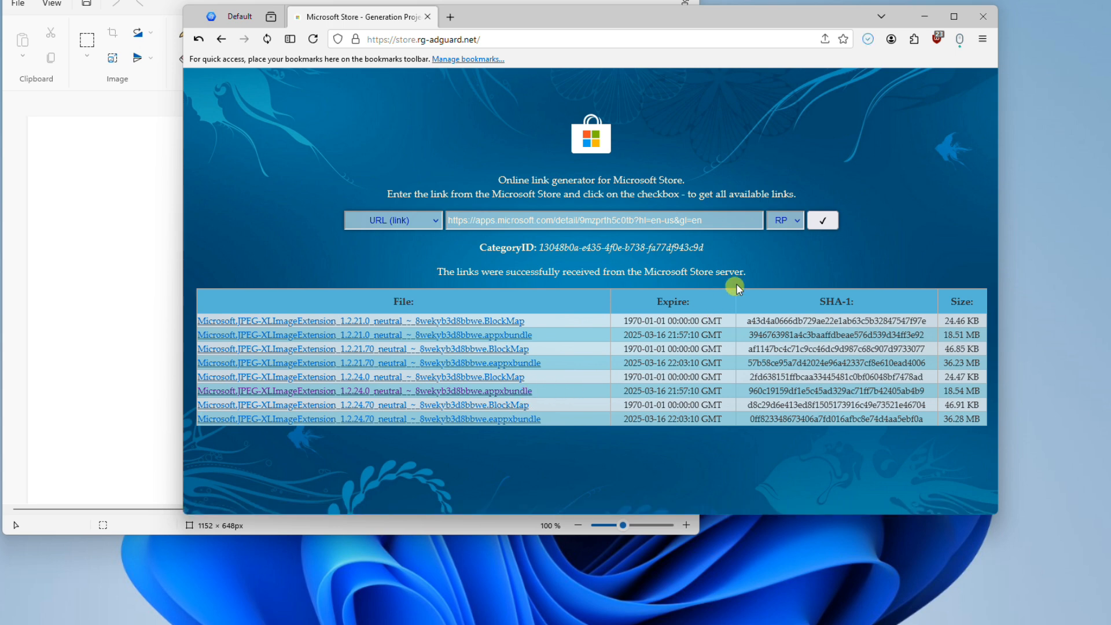
pyautogui.click(865, 40)
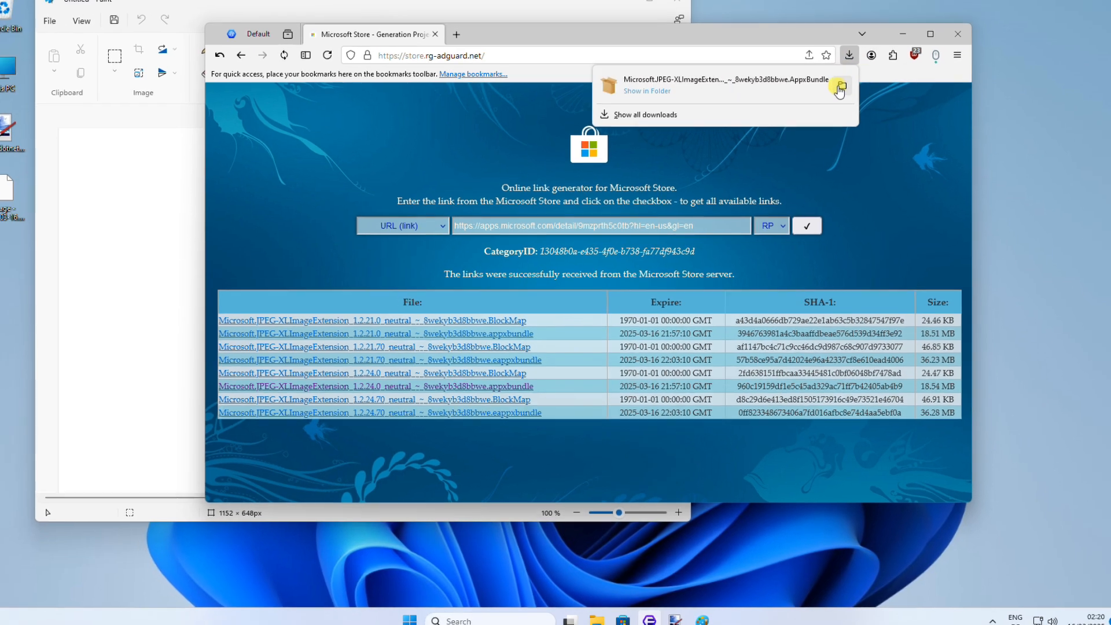
pyautogui.click(858, 74)
# Open VirusTotal in a new browser tab, scan the downloaded JPEG XL AppxBundle and review the security vendors' analysis.
pyautogui.hotkey('ctrl', 't')
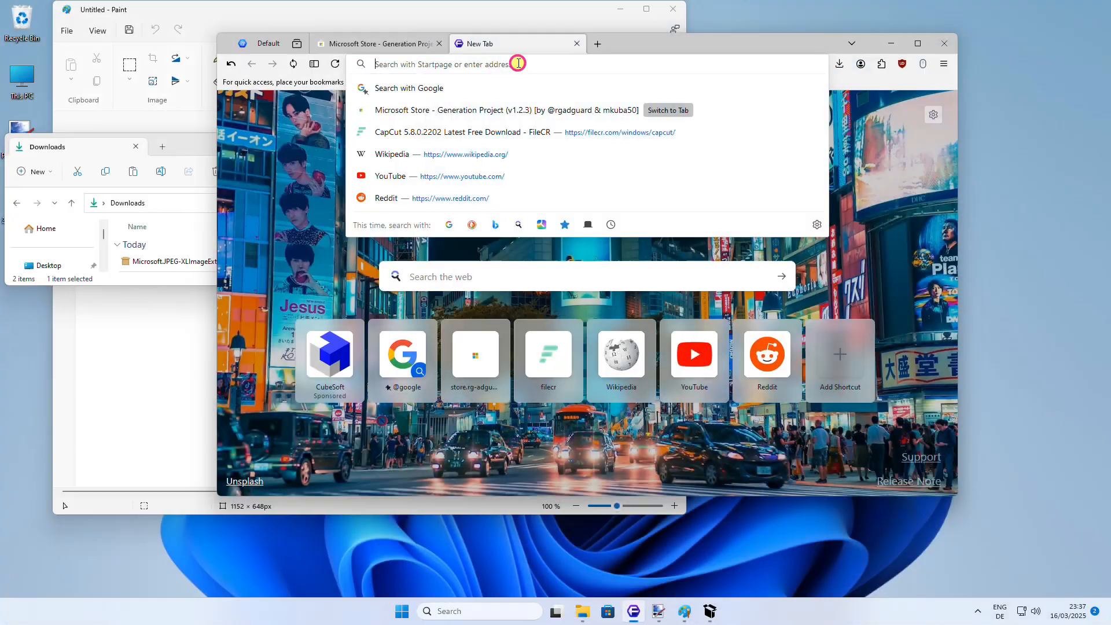
pyautogui.write('virustotal')
pyautogui.press('Return')
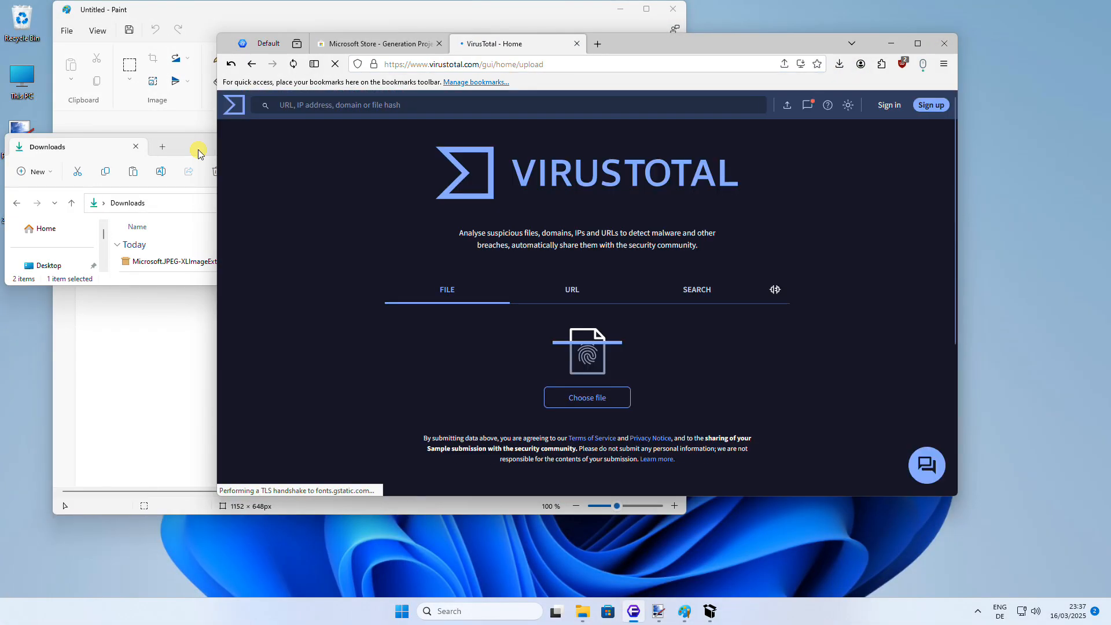
pyautogui.click(198, 152)
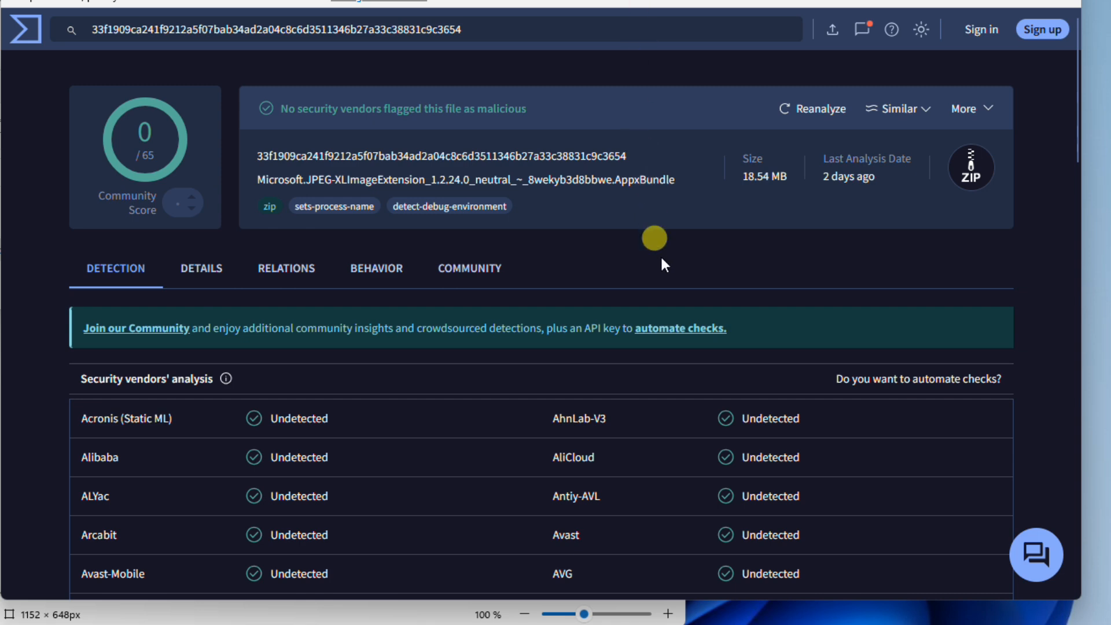
pyautogui.scroll(-10, 668, 275)
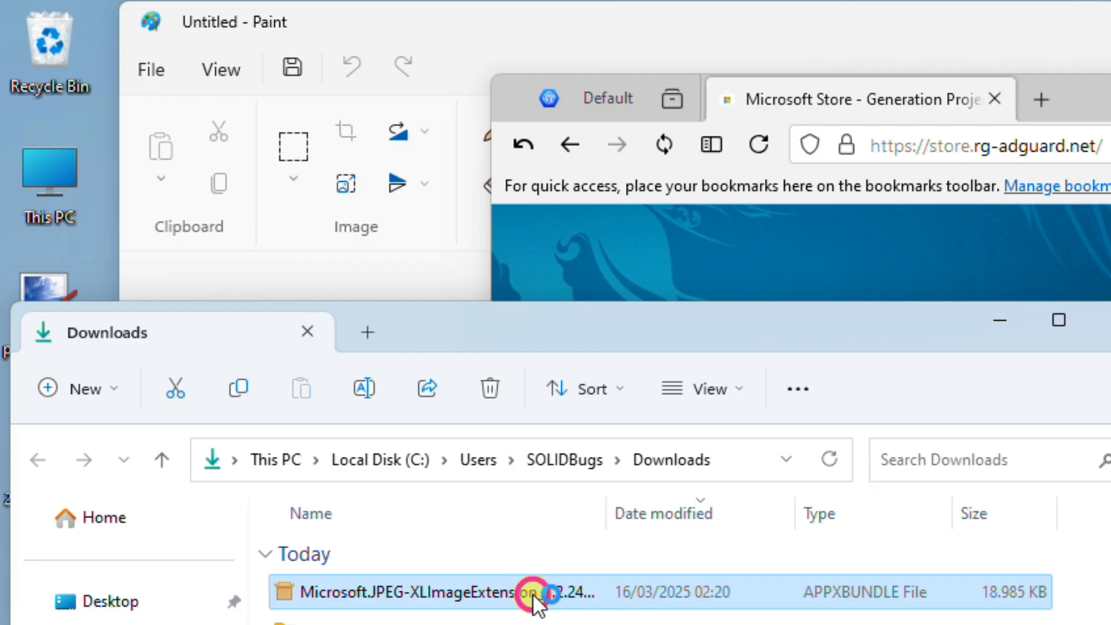
# Try to install the JPEG XL Image Extension from the downloaded bundle and read the installer's full reason text.
pyautogui.doubleClick(532, 593)
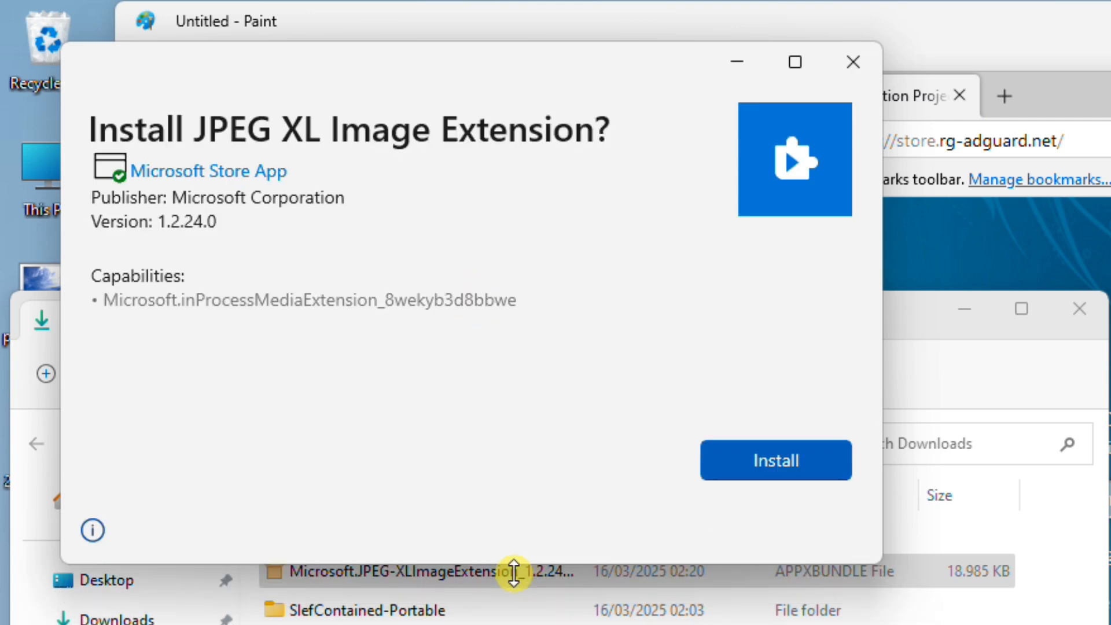
pyautogui.click(769, 475)
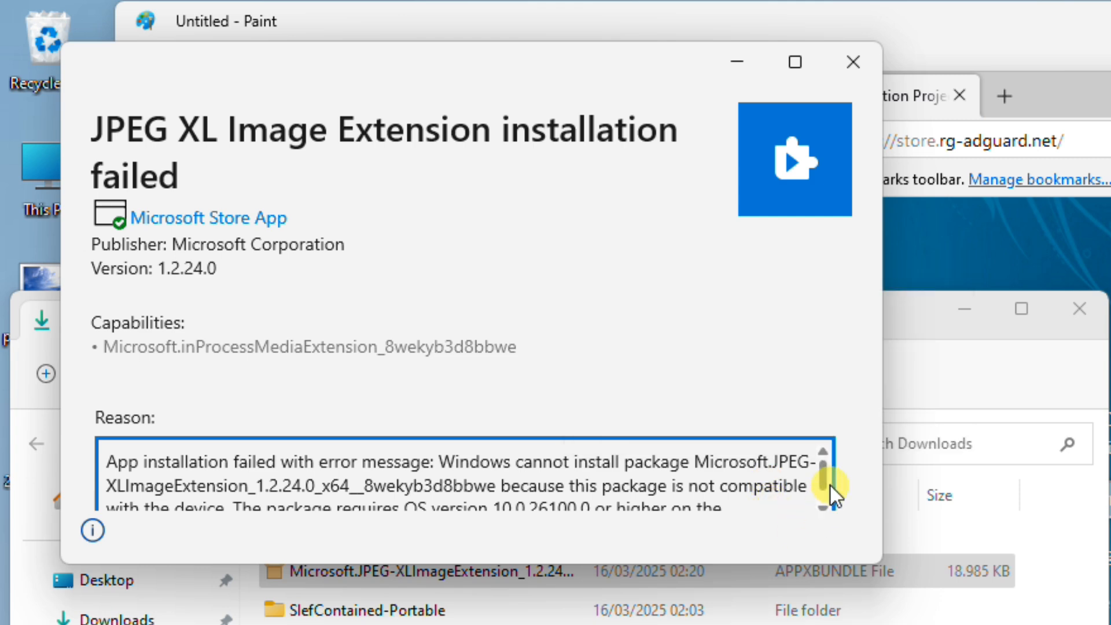
pyautogui.moveTo(827, 491); pyautogui.dragTo(830, 523)
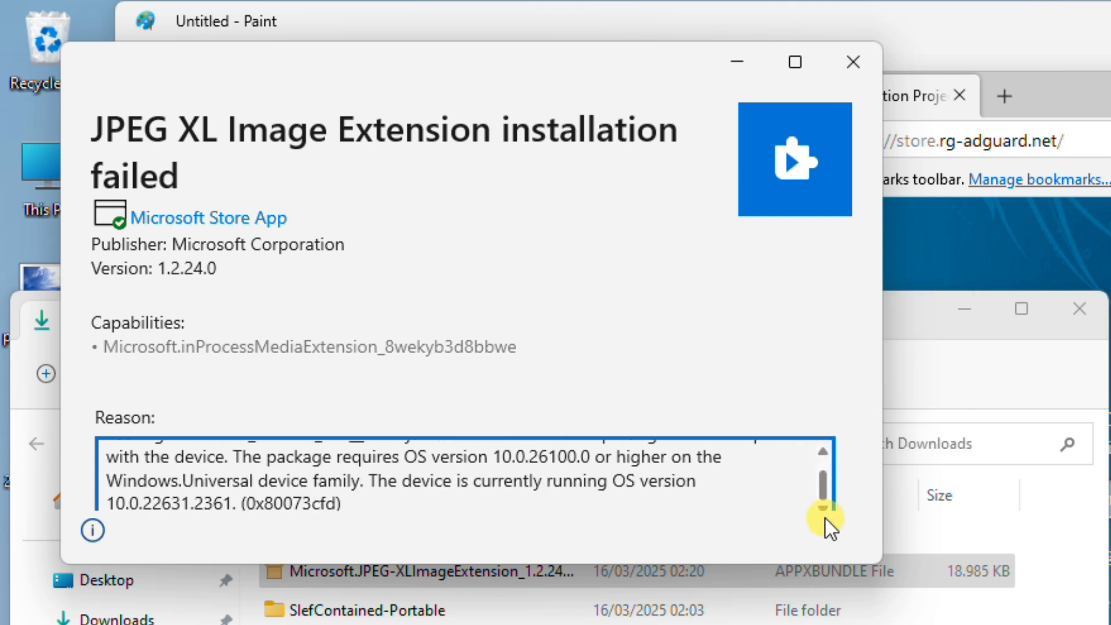
pyautogui.moveTo(823, 488); pyautogui.dragTo(821, 513)
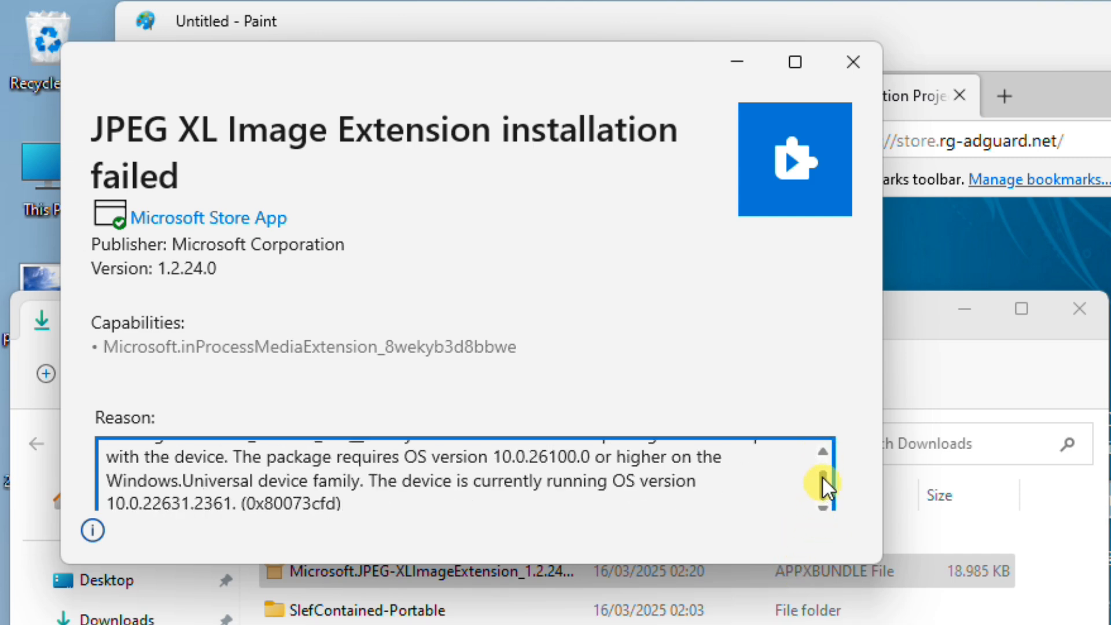
pyautogui.scroll(2, 825, 479)
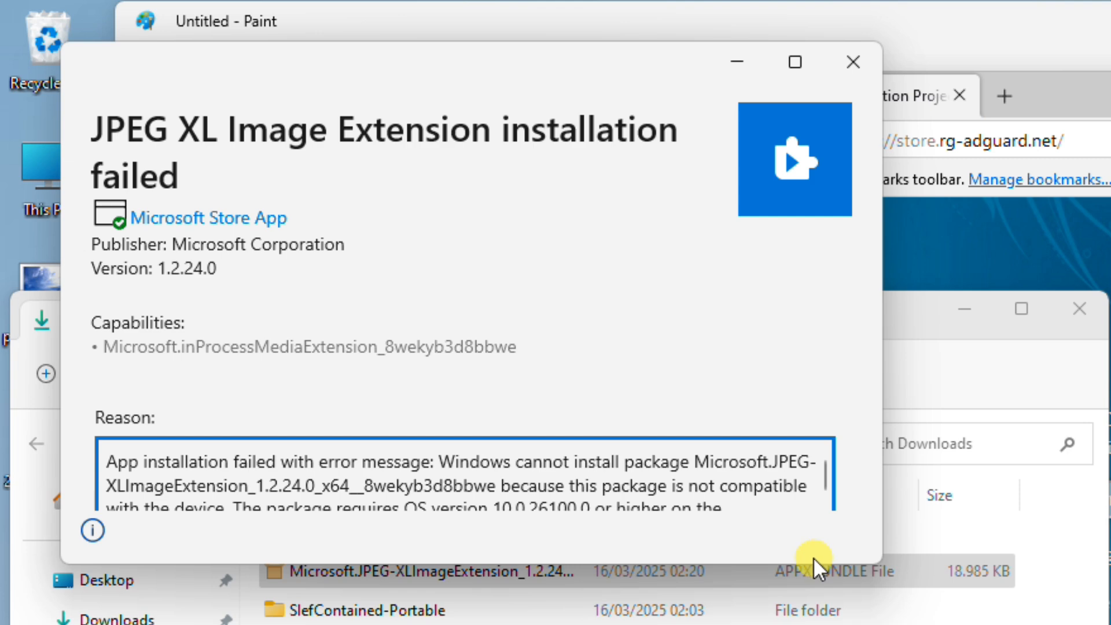
pyautogui.click(92, 531)
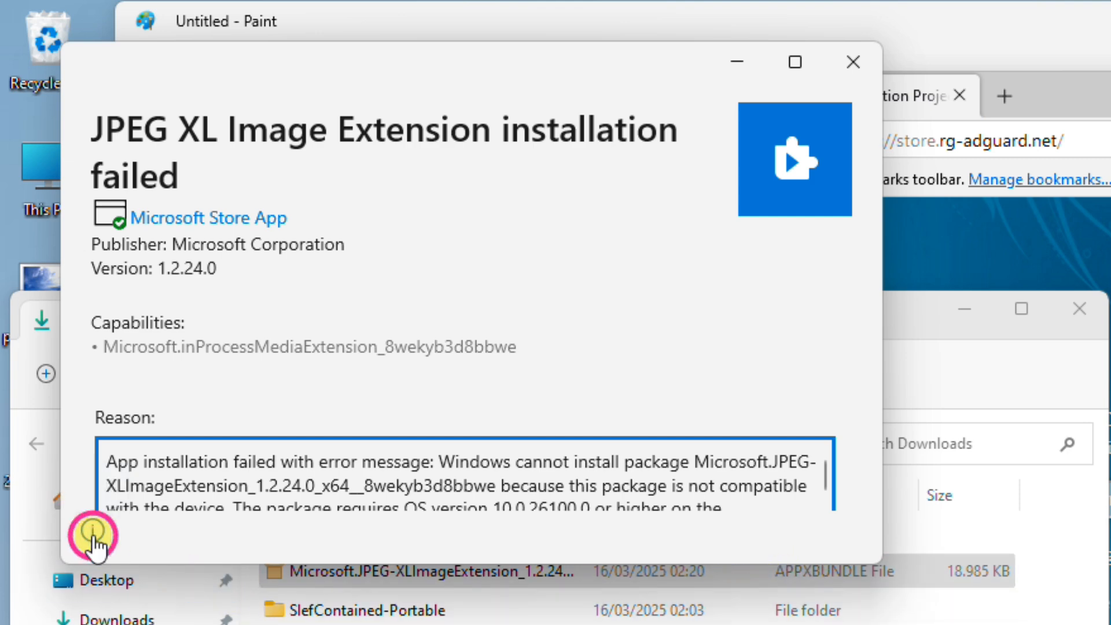
pyautogui.click(717, 394)
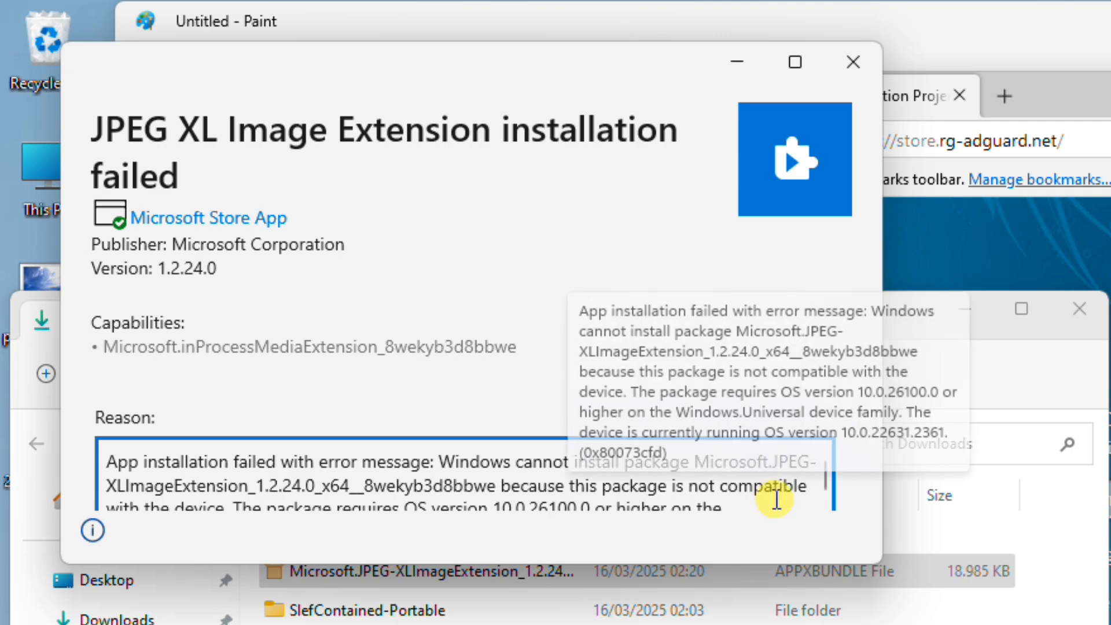
pyautogui.scroll(-3, 775, 497)
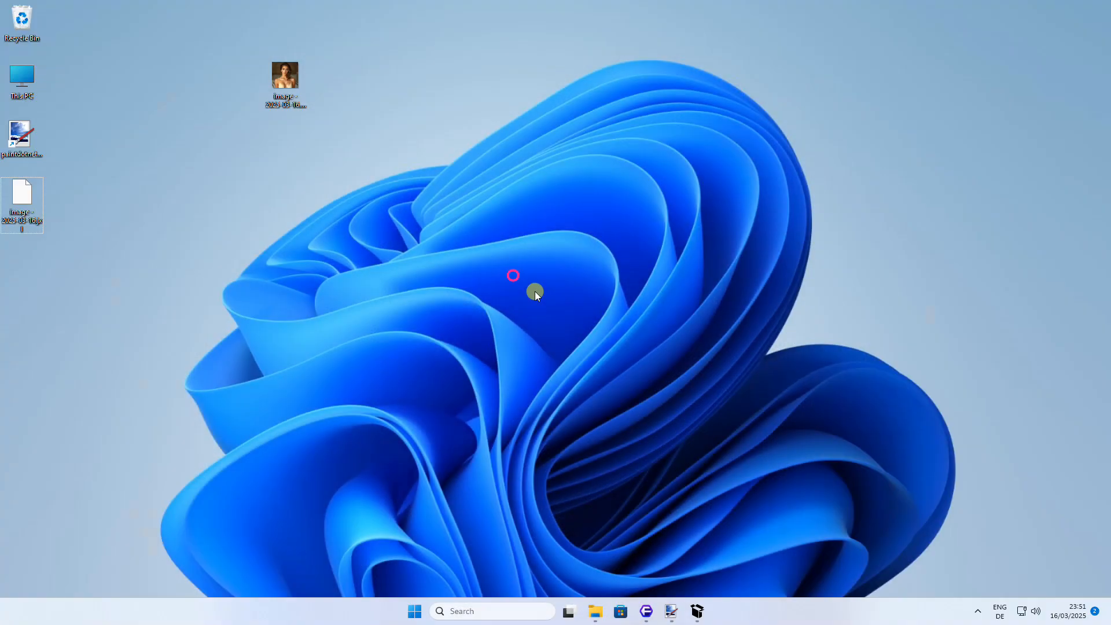
# Check the installed Windows version with the ver command in Command Prompt and look through the Windows 11 article on Wikipedia.
pyautogui.press('super')
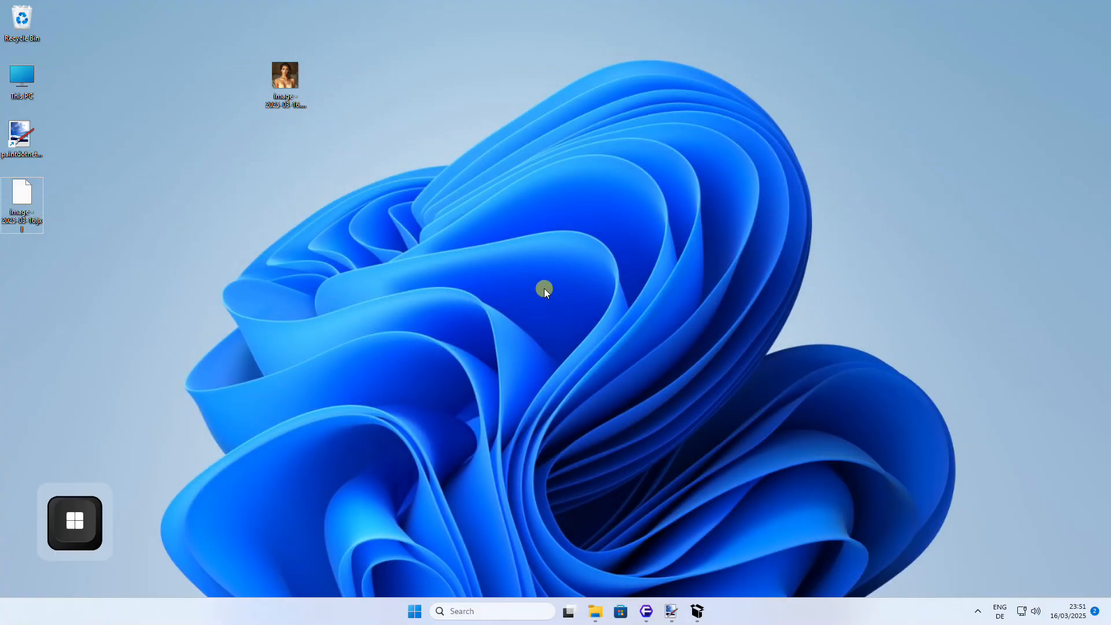
pyautogui.write('c')
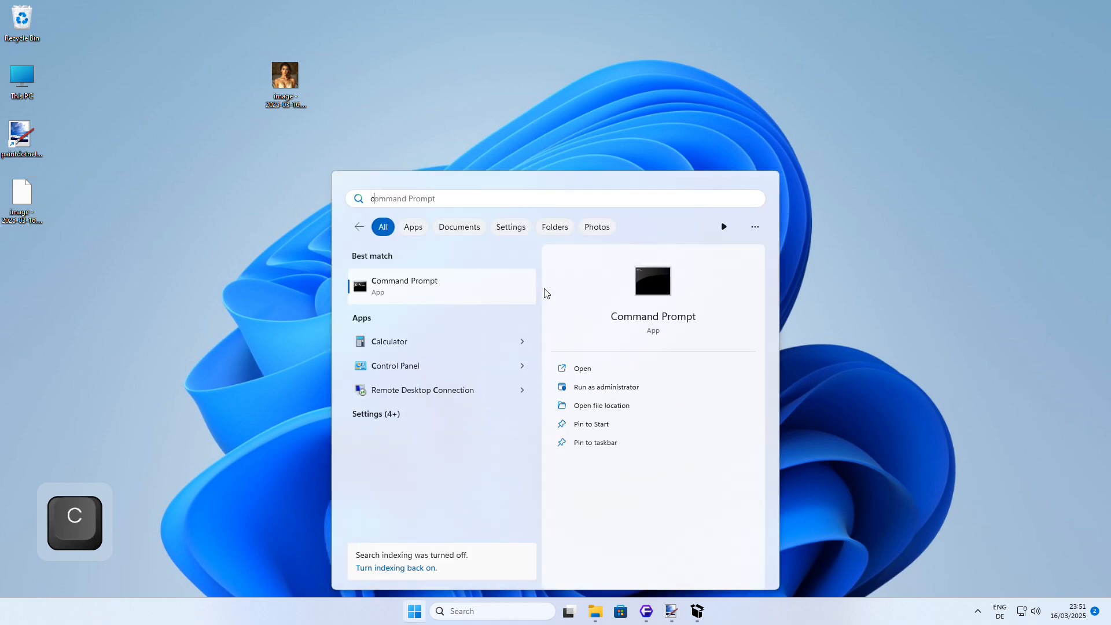
pyautogui.write('md')
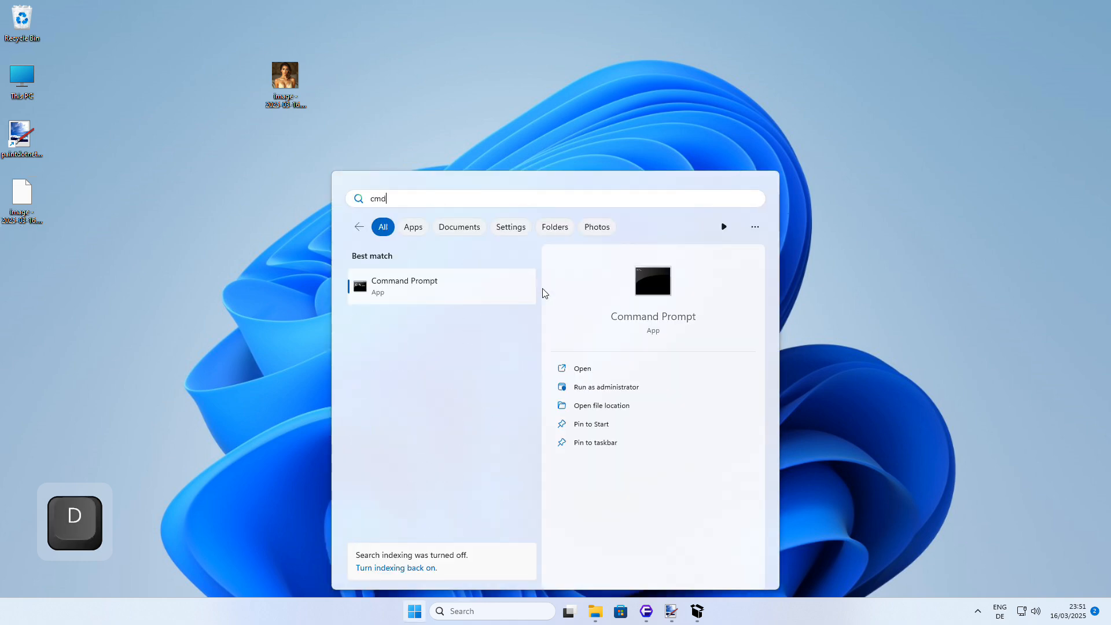
pyautogui.press('Return')
pyautogui.write('ver')
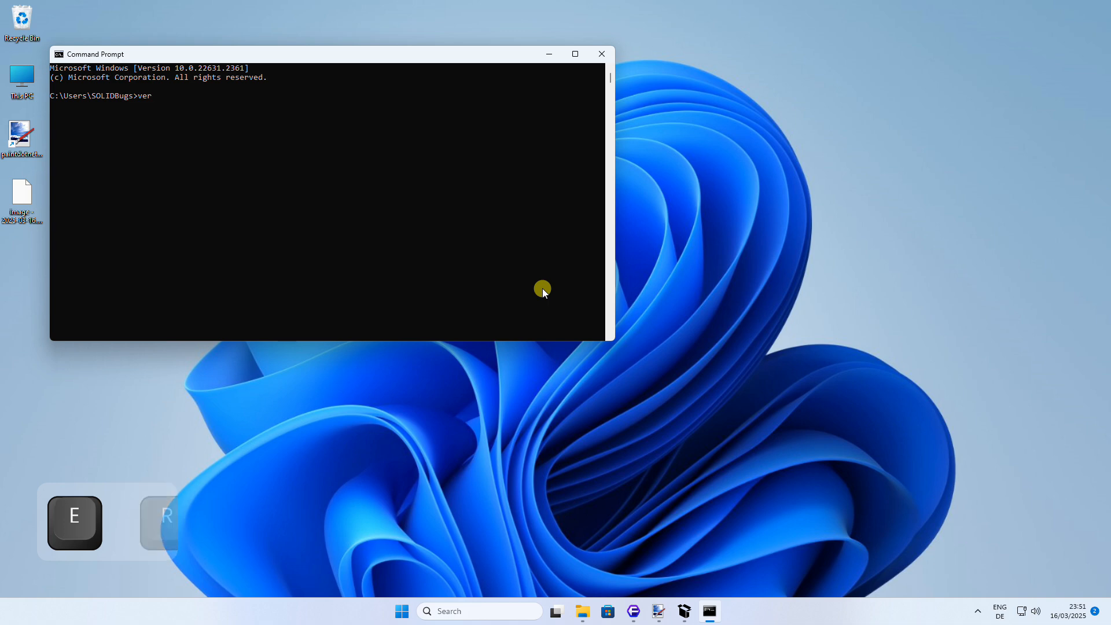
pyautogui.press('Return')
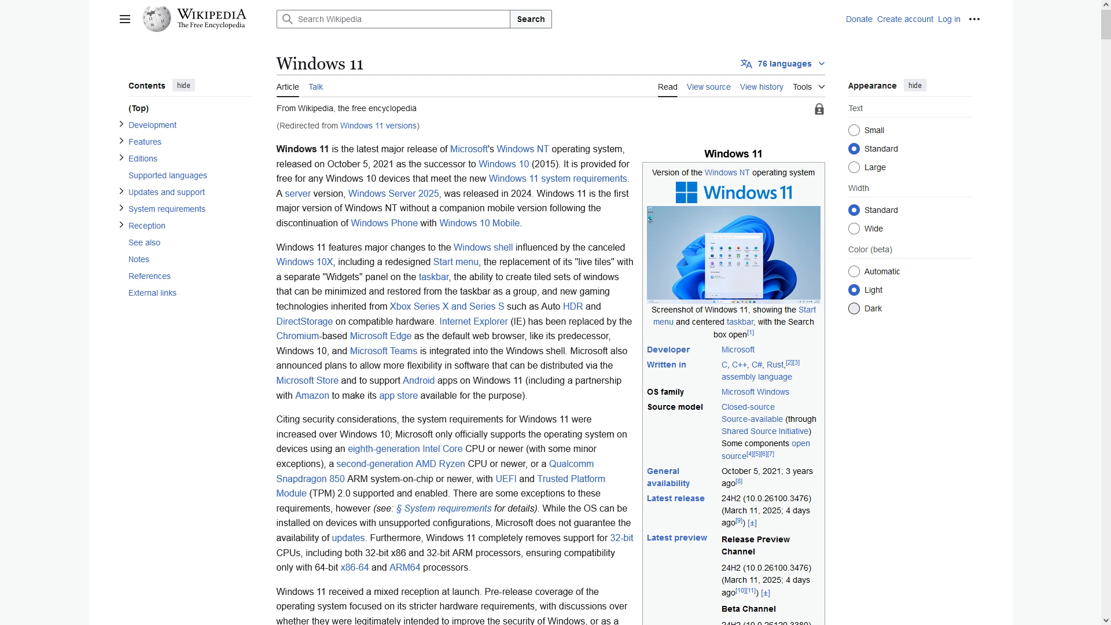
pyautogui.scroll(-20, 549, 347)
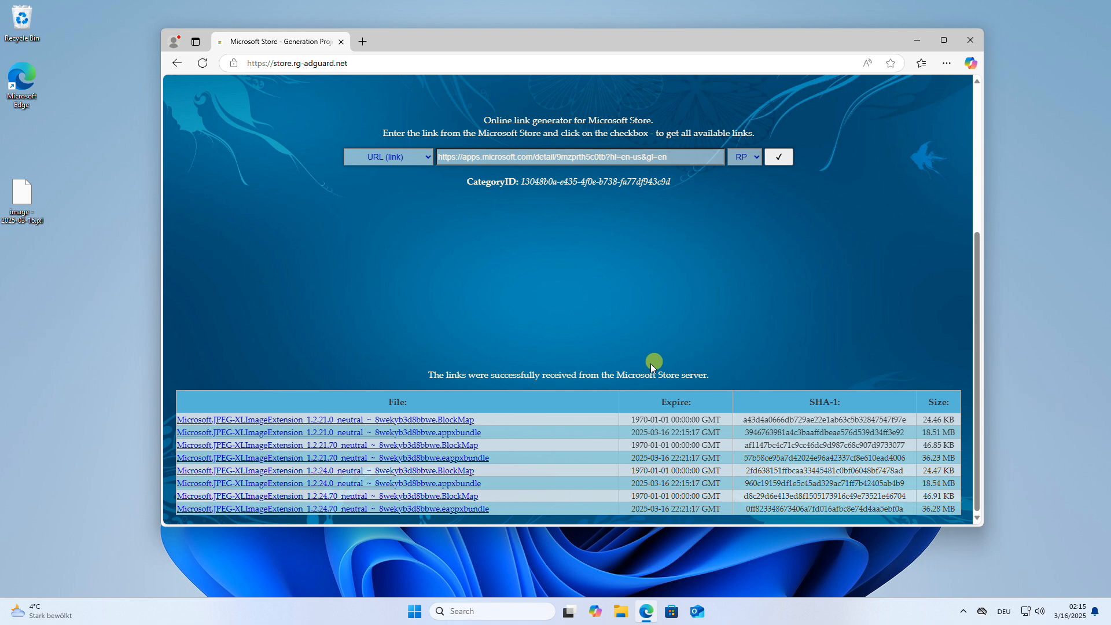
# Download the JPEG XL Image Extension 1.2.24.0 appxbundle, show it in the Downloads folder and fit the Name column to the full file name.
pyautogui.click(463, 488)
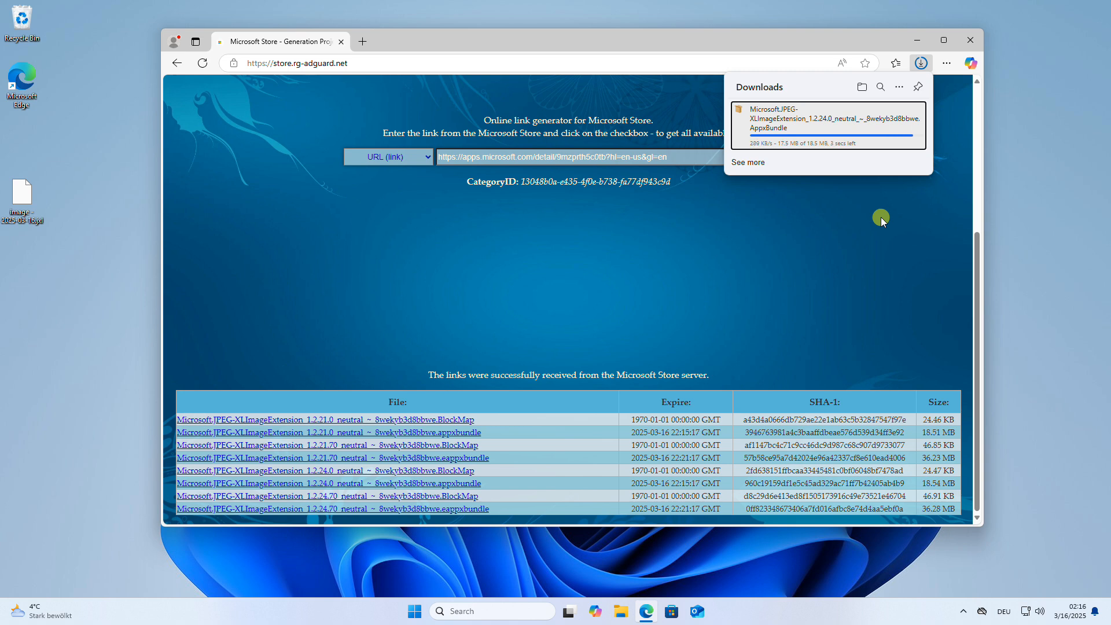
pyautogui.moveTo(882, 123)
pyautogui.click(919, 109)
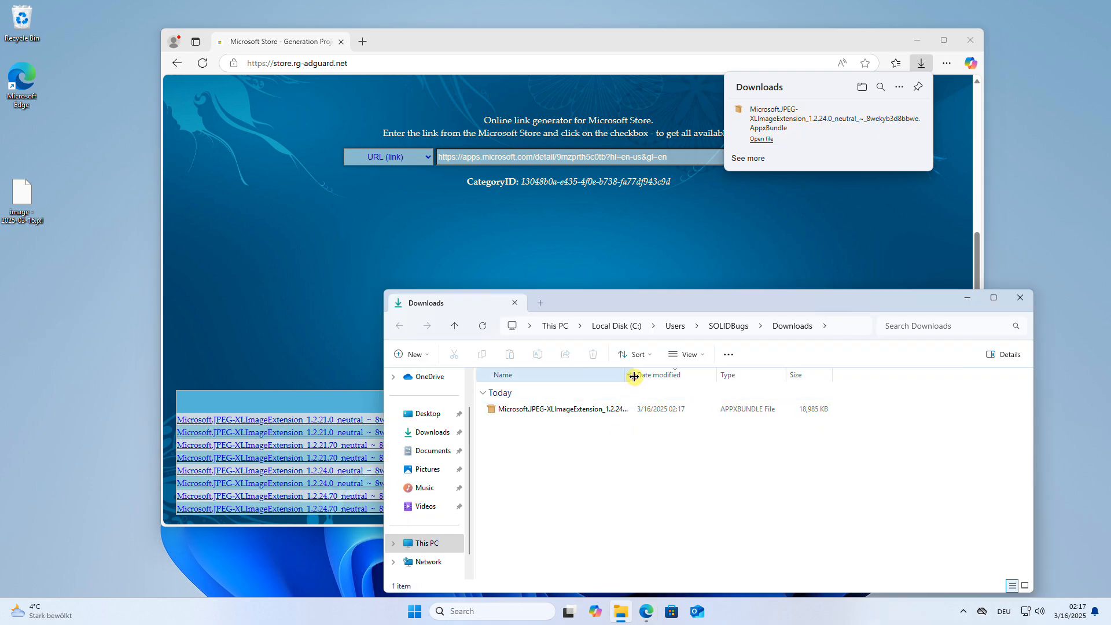
pyautogui.doubleClick(633, 375)
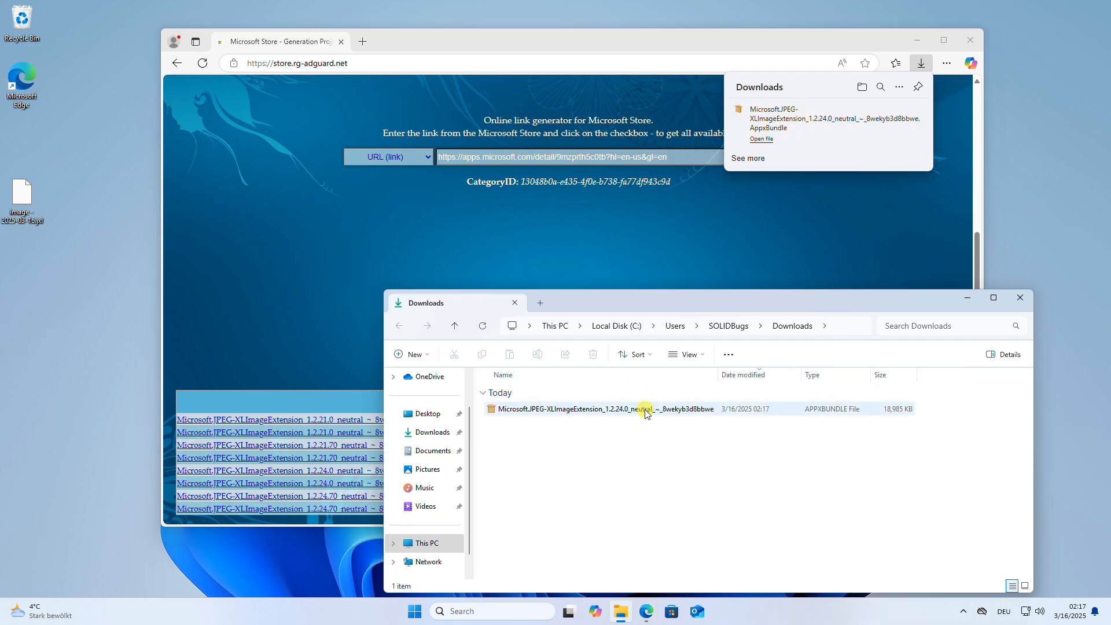
# Install the JPEG XL Image Extension from the downloaded bundle, and close the installer, File Explorer and the browser.
pyautogui.doubleClick(645, 410)
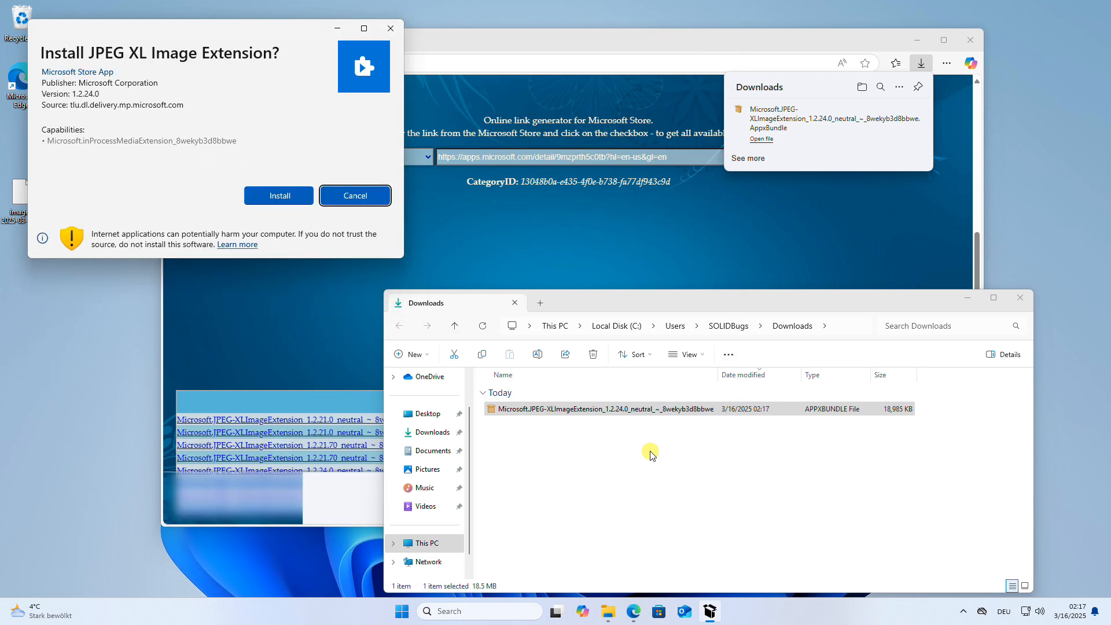
pyautogui.click(293, 197)
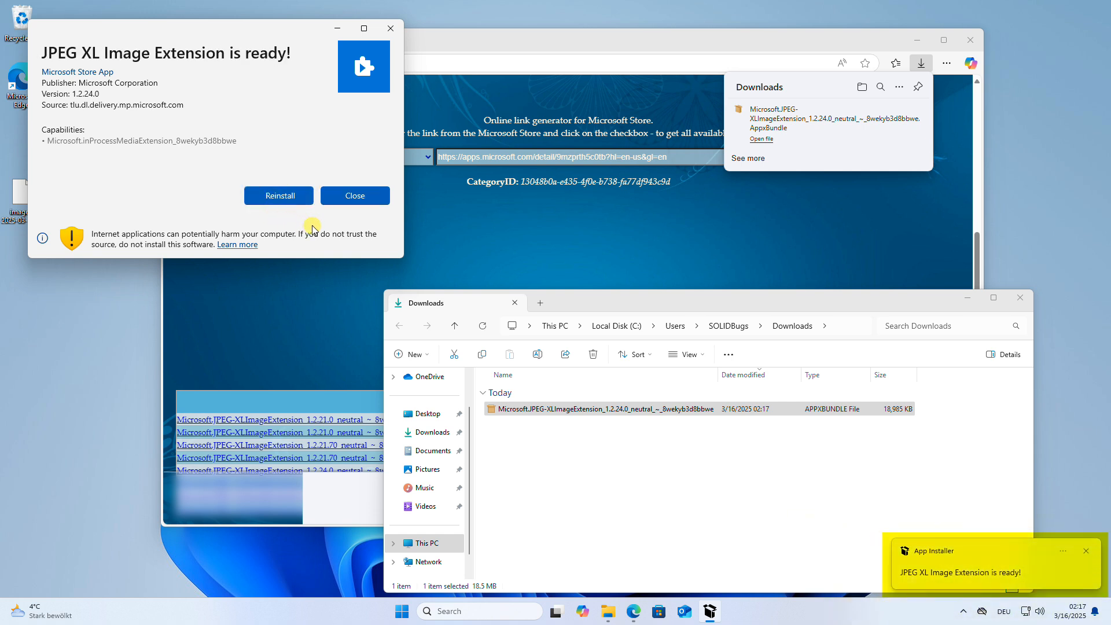
pyautogui.click(365, 194)
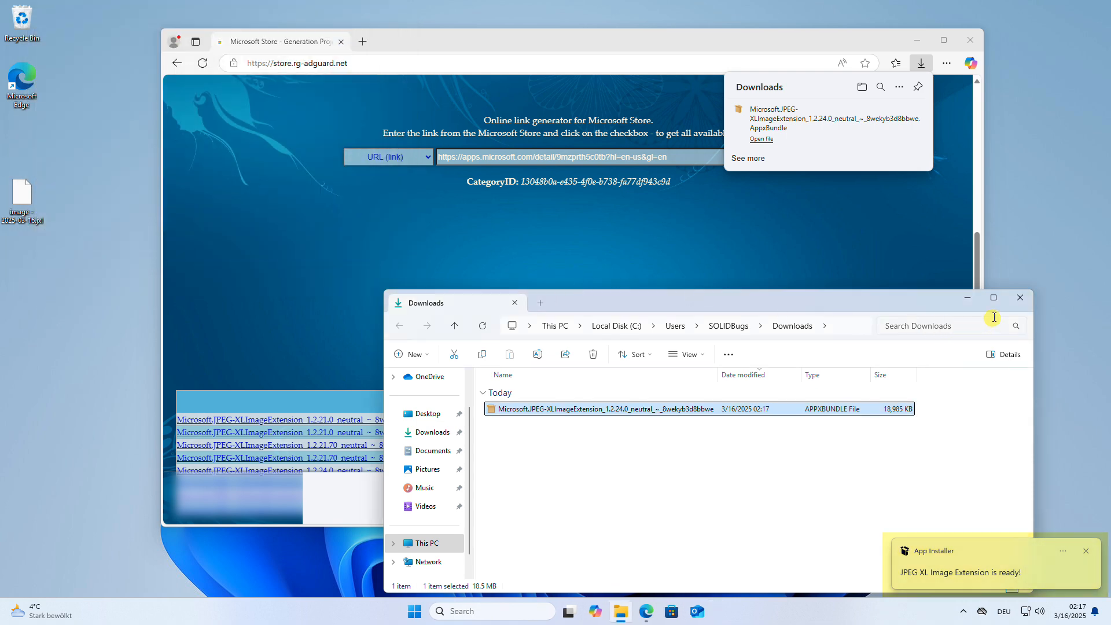
pyautogui.click(1020, 297)
pyautogui.click(970, 39)
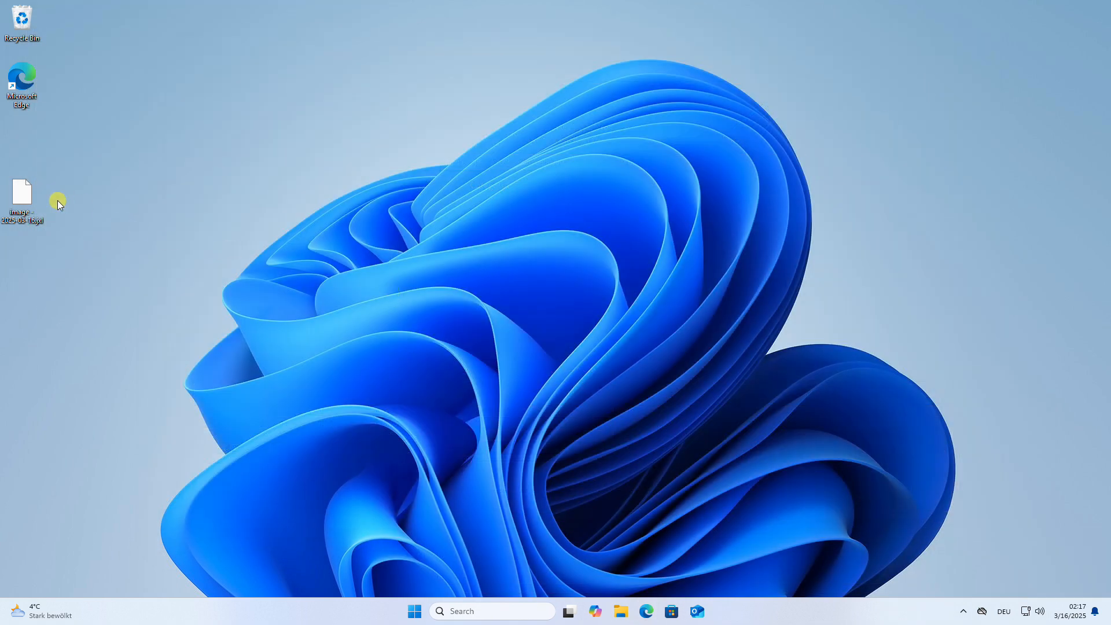
# Start Paint, try to open image - 2025-03-16.jxl from the desktop in it, and close Paint.
pyautogui.press('super')
pyautogui.write('mspaint')
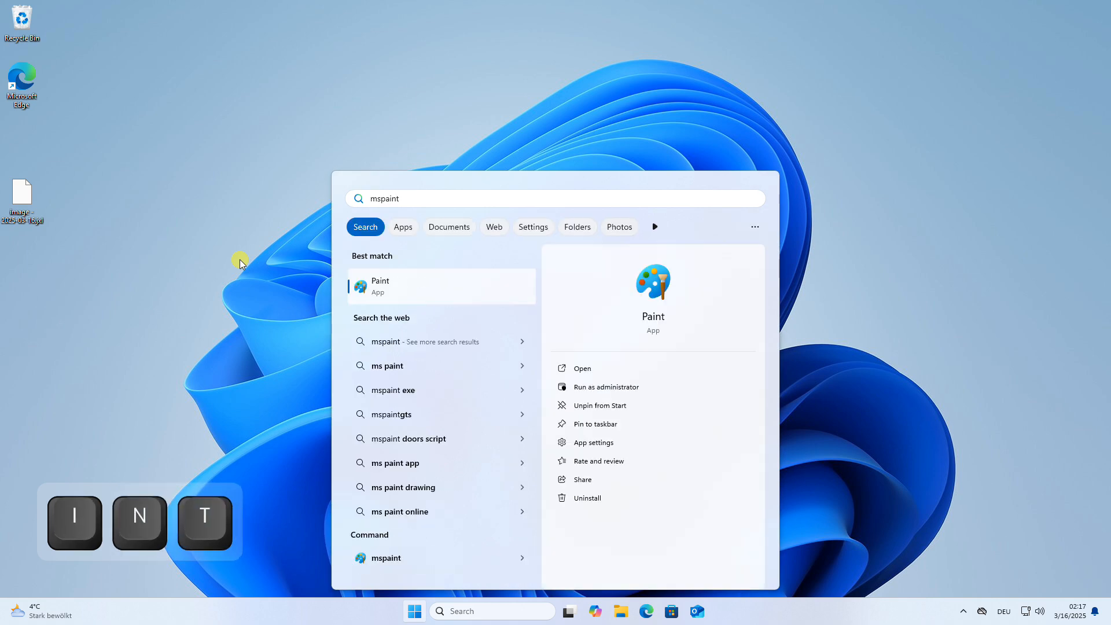
pyautogui.click(396, 289)
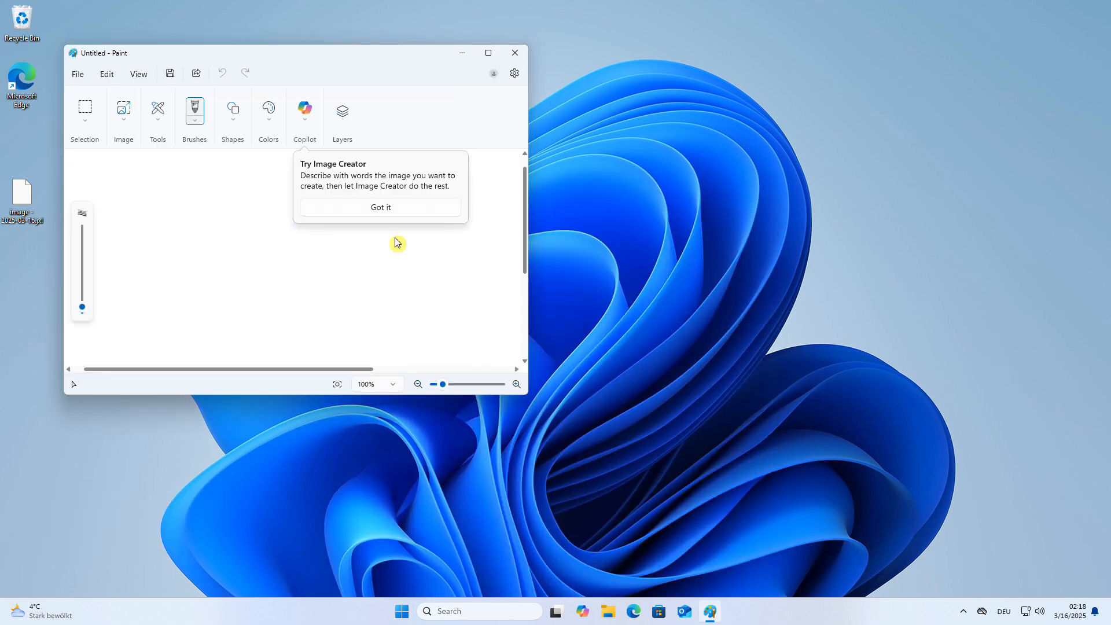
pyautogui.hotkey('ctrl', 'a')
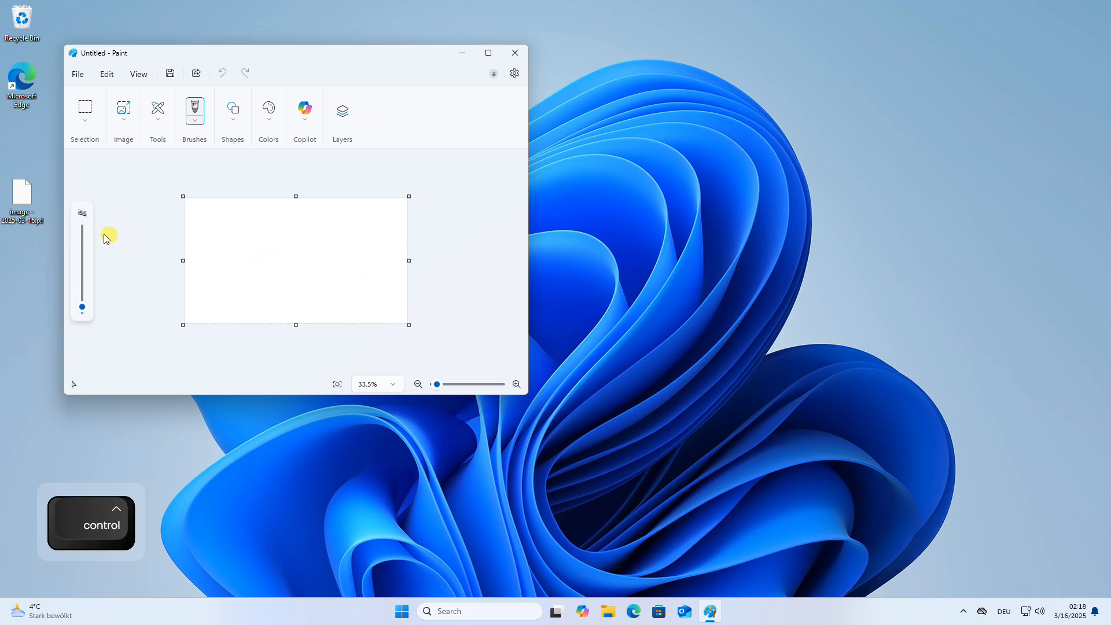
pyautogui.click(20, 200)
pyautogui.moveTo(20, 200); pyautogui.dragTo(236, 255)
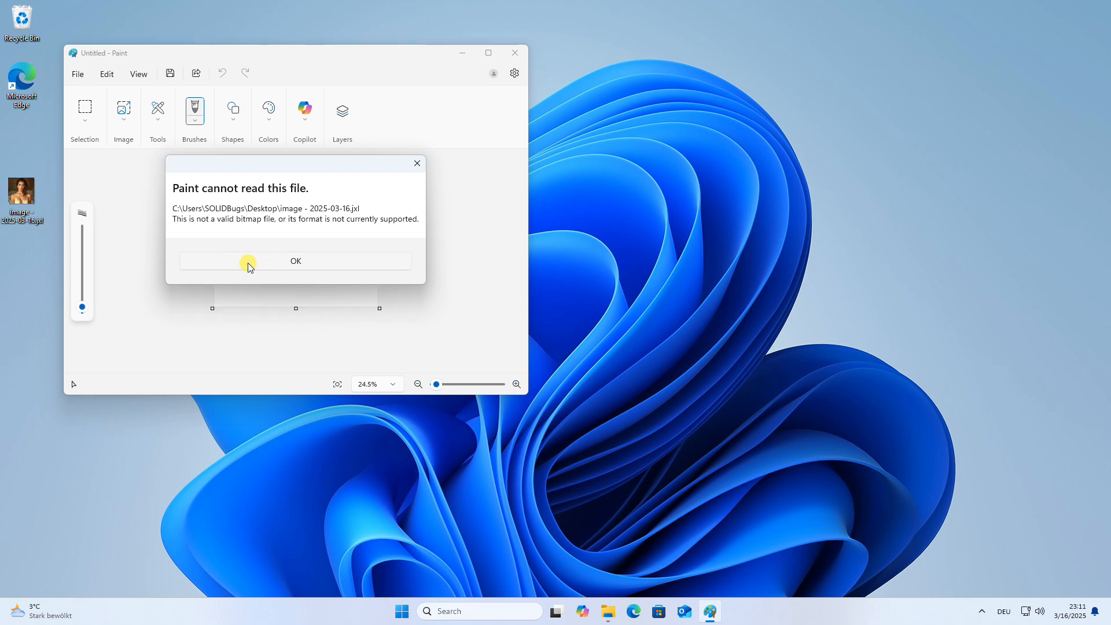
pyautogui.click(297, 267)
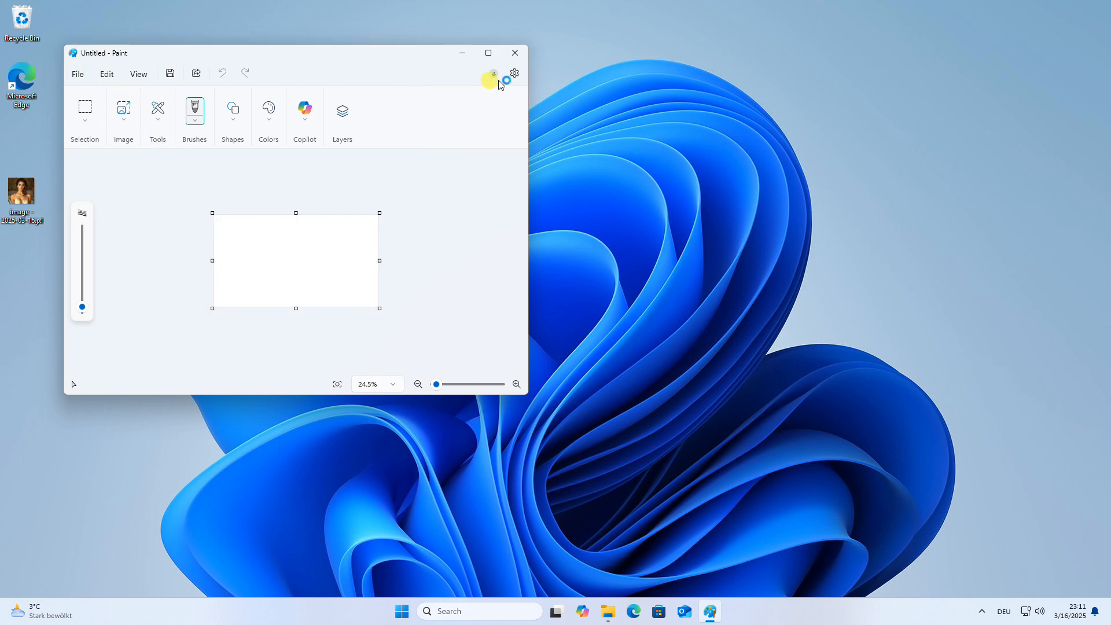
pyautogui.click(515, 53)
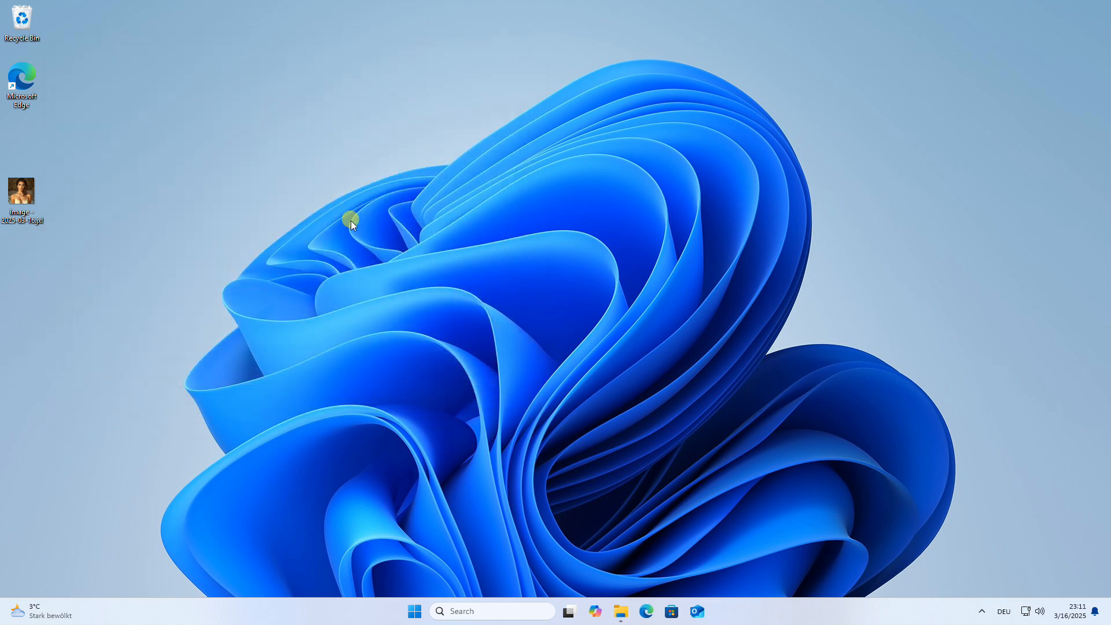
# Show the Desktop folder in an enlarged File Explorer window, add a second Home tab and select image - 2025-03-16.jxl.
pyautogui.press('super+e')
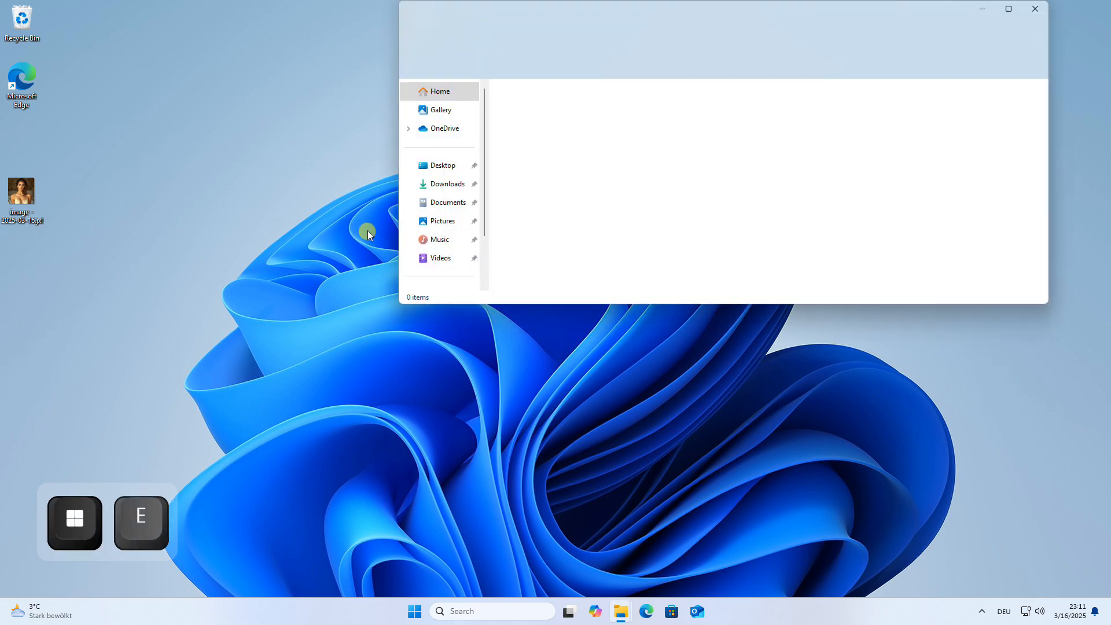
pyautogui.moveTo(506, 306); pyautogui.dragTo(490, 487)
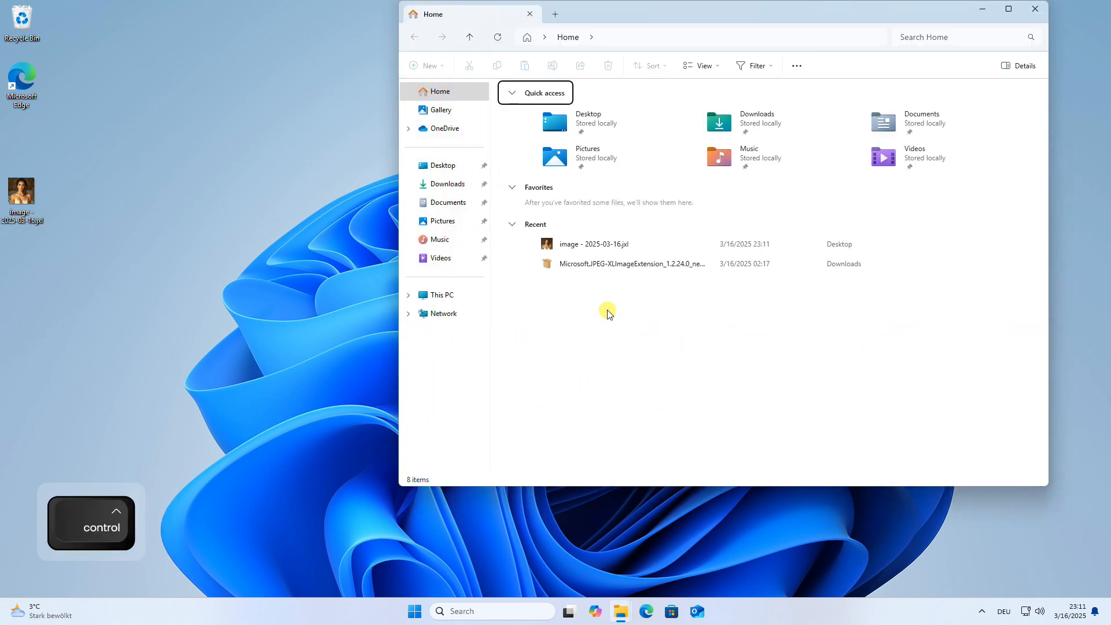
pyautogui.click(444, 166)
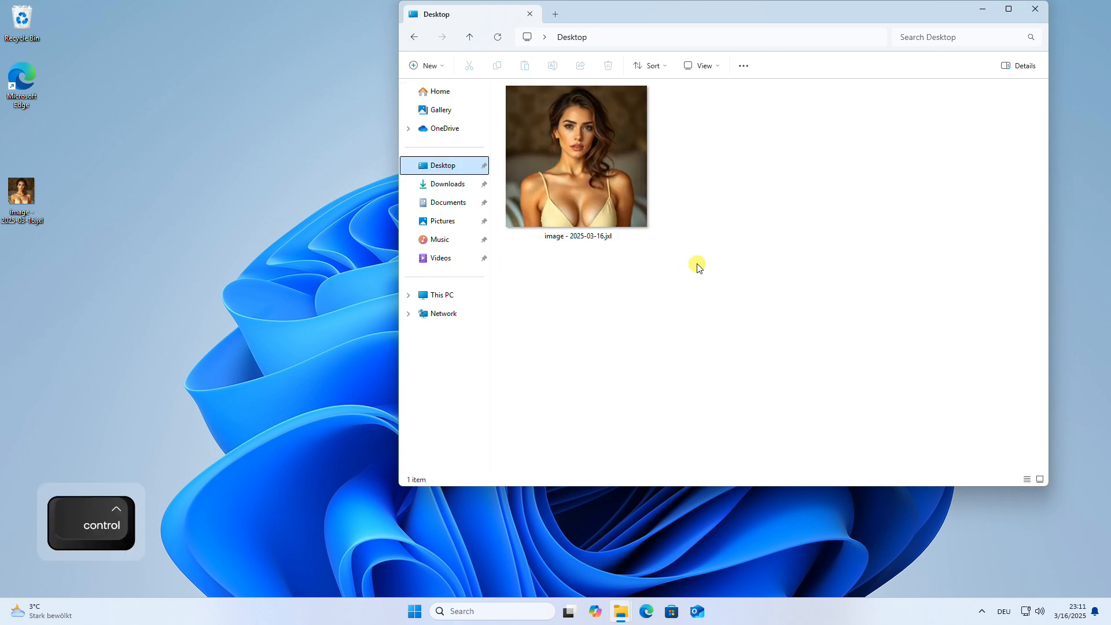
pyautogui.hotkey('ctrl', 't')
pyautogui.click(605, 186)
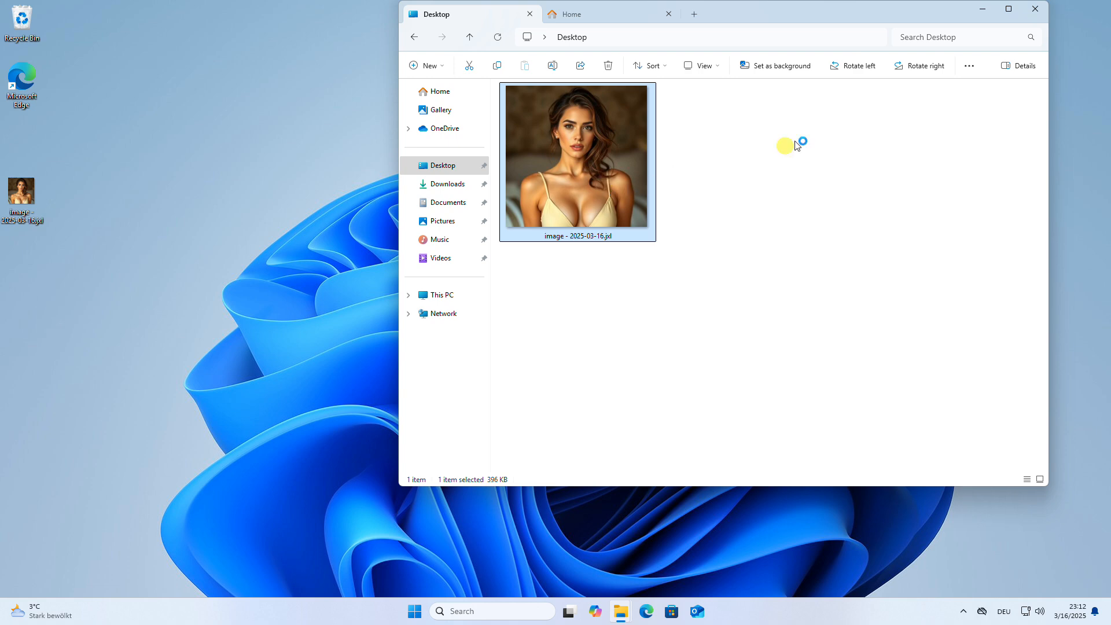
# Rotate image - 2025-03-16.jxl to the right once and back to the left.
pyautogui.click(906, 66)
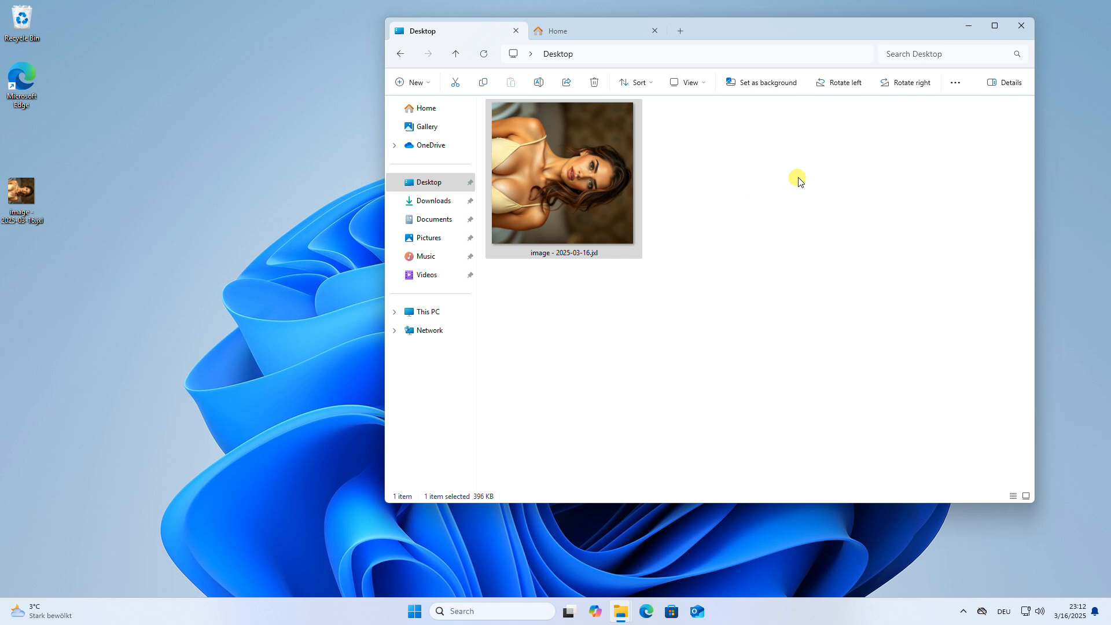
pyautogui.click(842, 90)
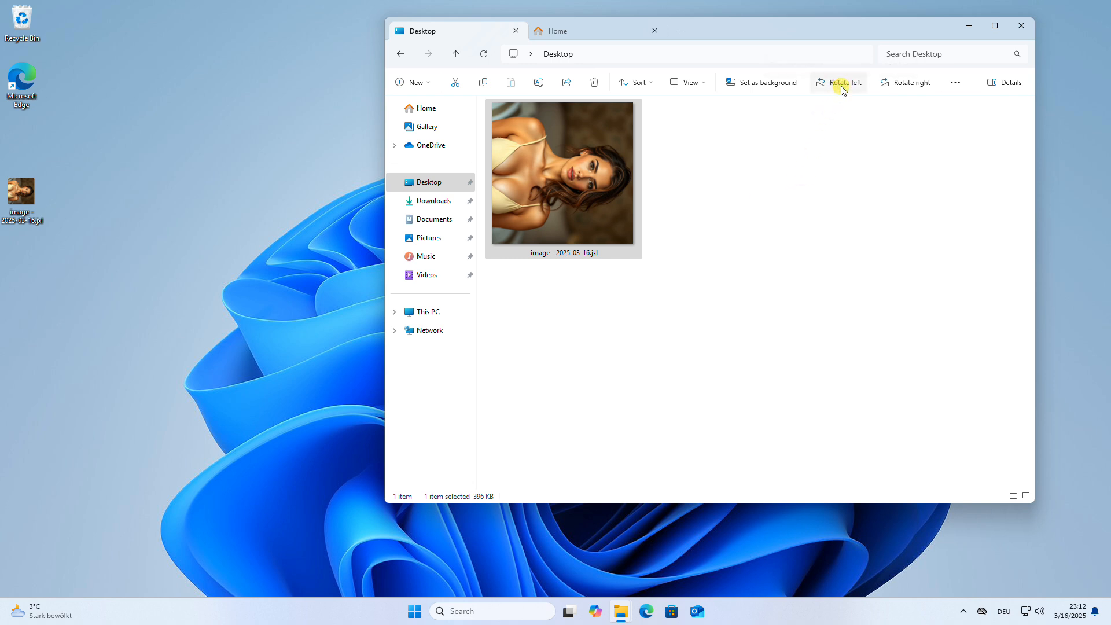
# Set image - 2025-03-16.jxl as the desktop background, minimize File Explorer and dismiss the PC gaming suggestion.
pyautogui.click(752, 82)
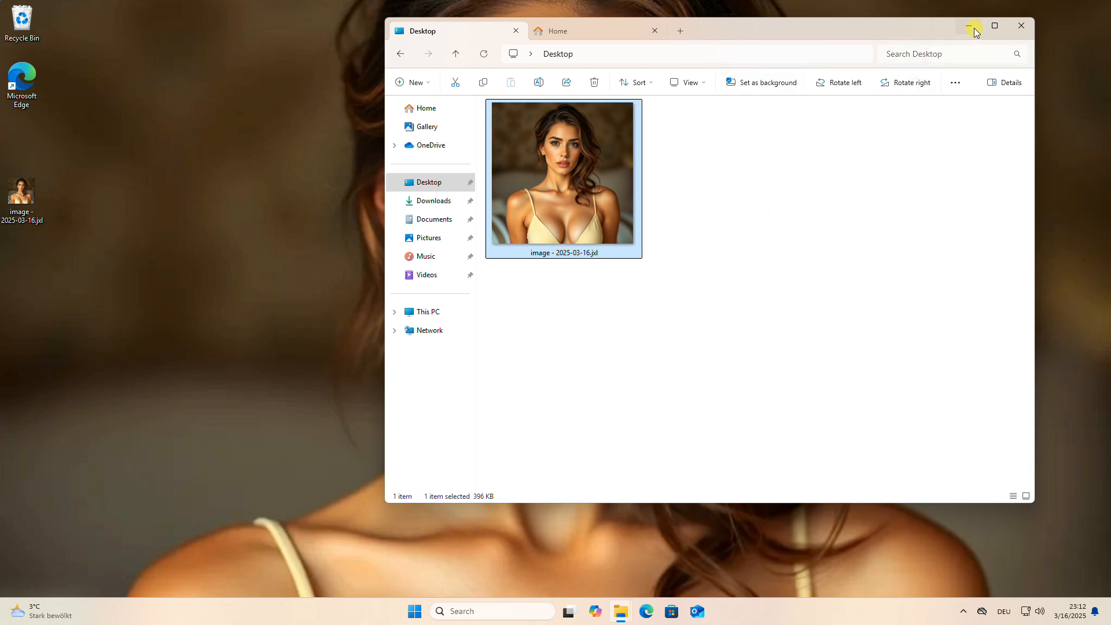
pyautogui.click(969, 26)
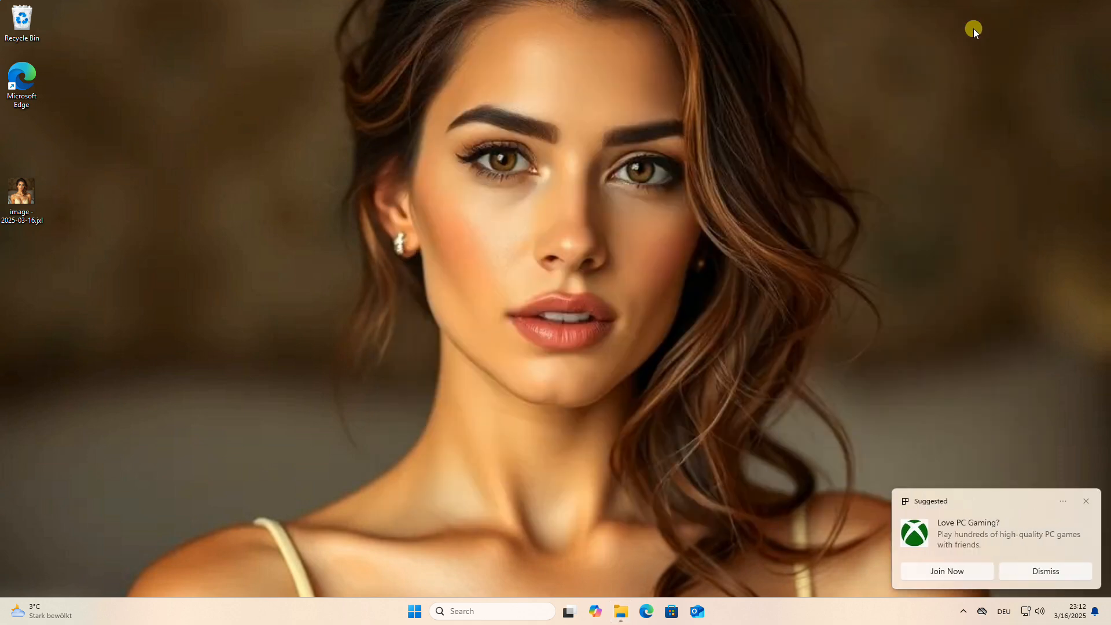
pyautogui.click(1042, 572)
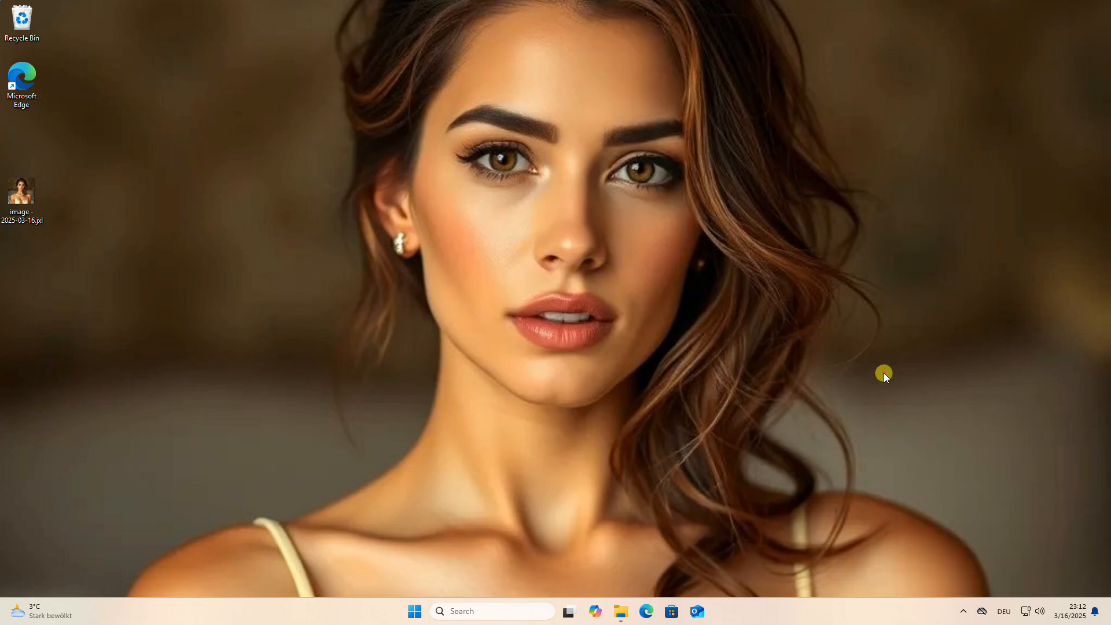